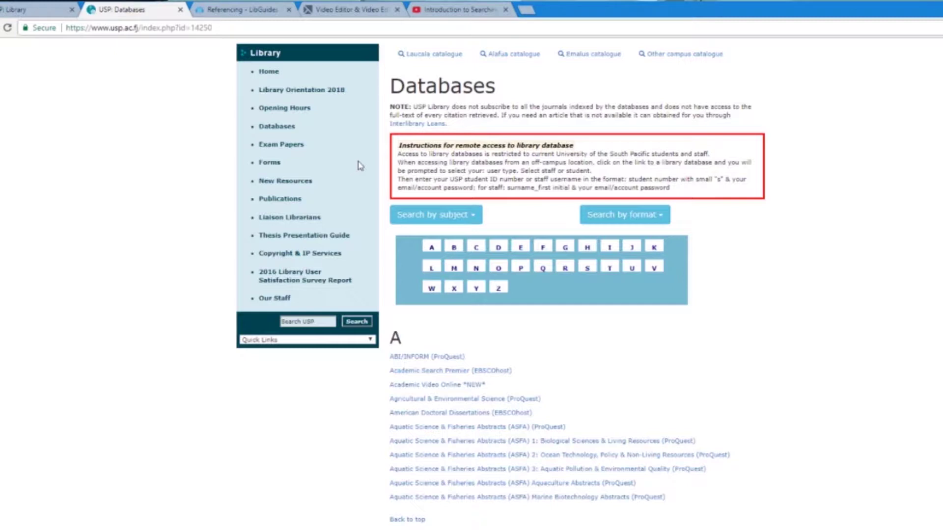
- Open the ABI/INFORM (ProQuest) database from the A list, look over its search page, and close it
scroll(606, 412, "down", 1)
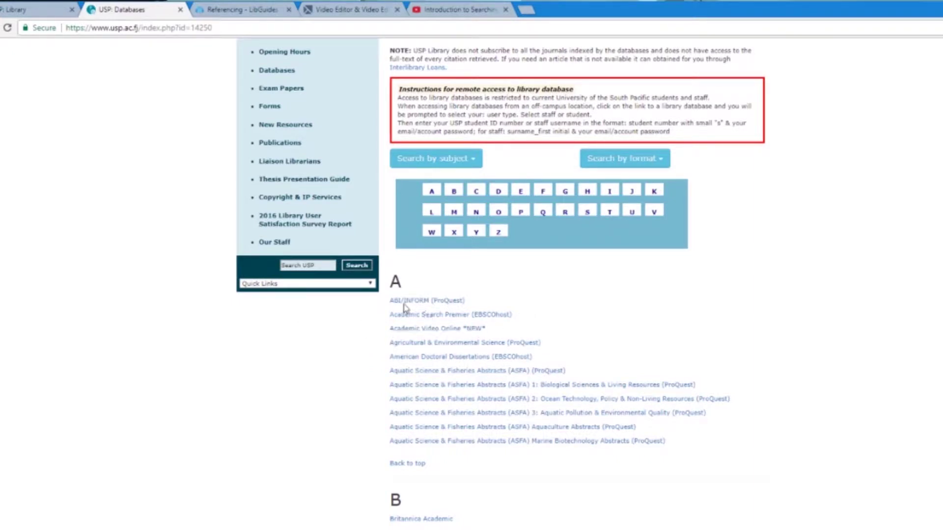
left_click(422, 302)
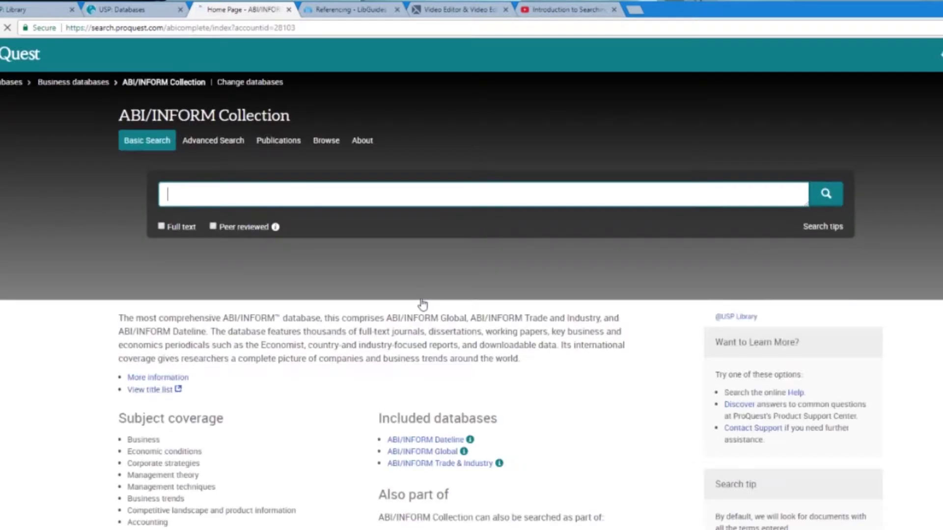
scroll(423, 305, "down", 1)
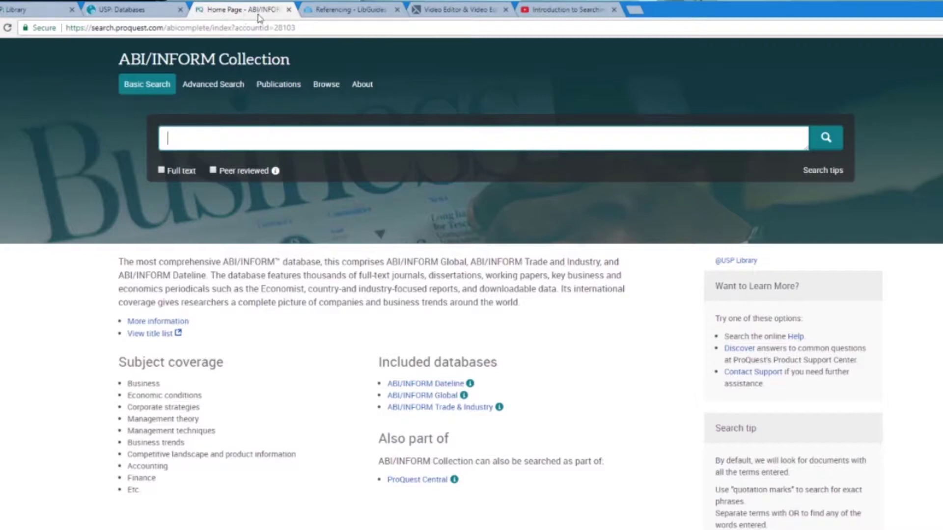
left_click(289, 10)
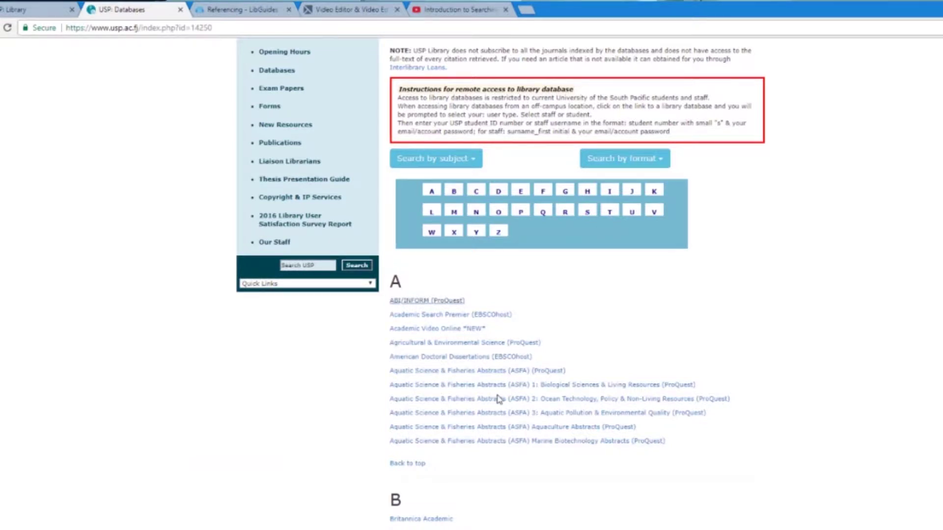
- Browse the database list through C, open CCOHS Academic Support Program (ASP), and close its page
scroll(466, 395, "down", 1)
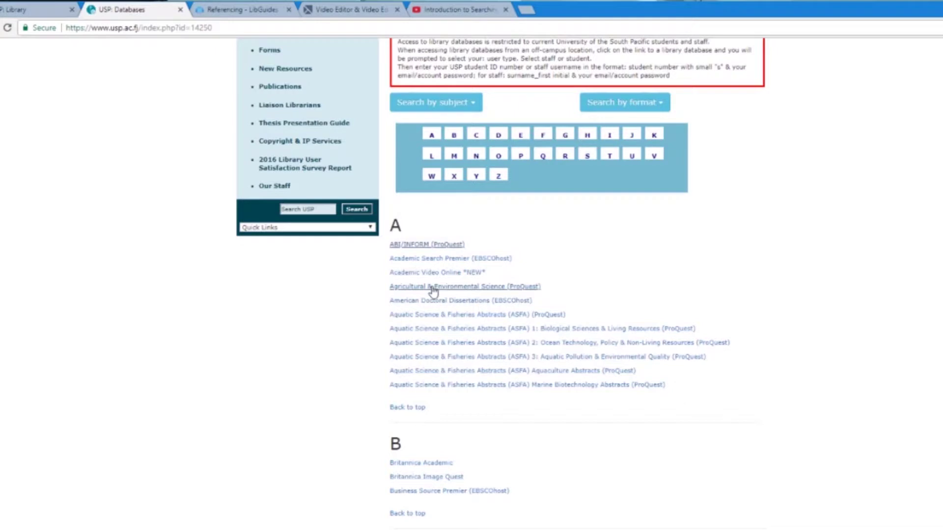
scroll(450, 344, "down", 1)
scroll(457, 352, "down", 1)
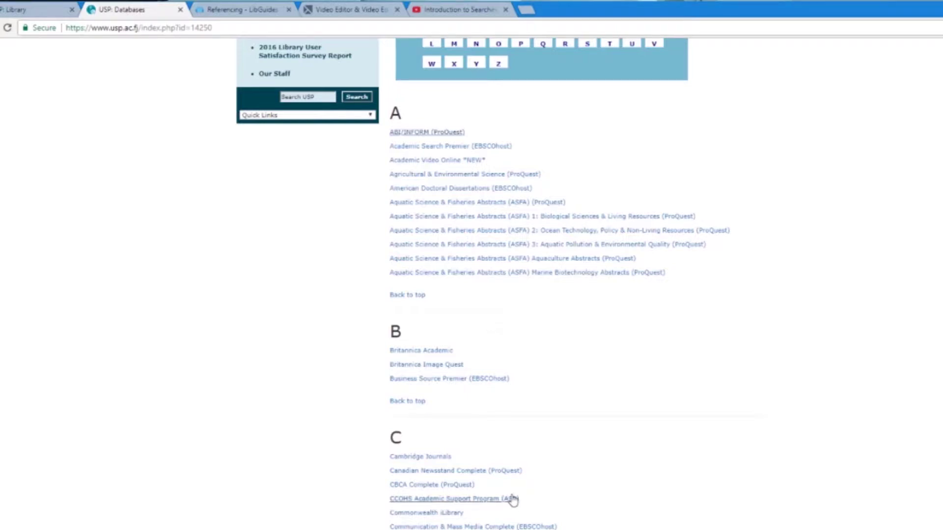
scroll(508, 494, "down", 2)
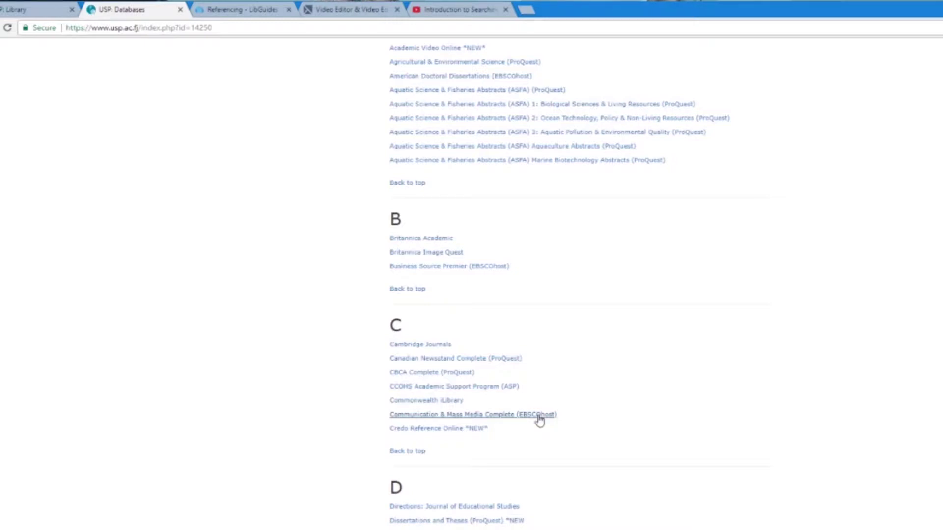
left_click(456, 388)
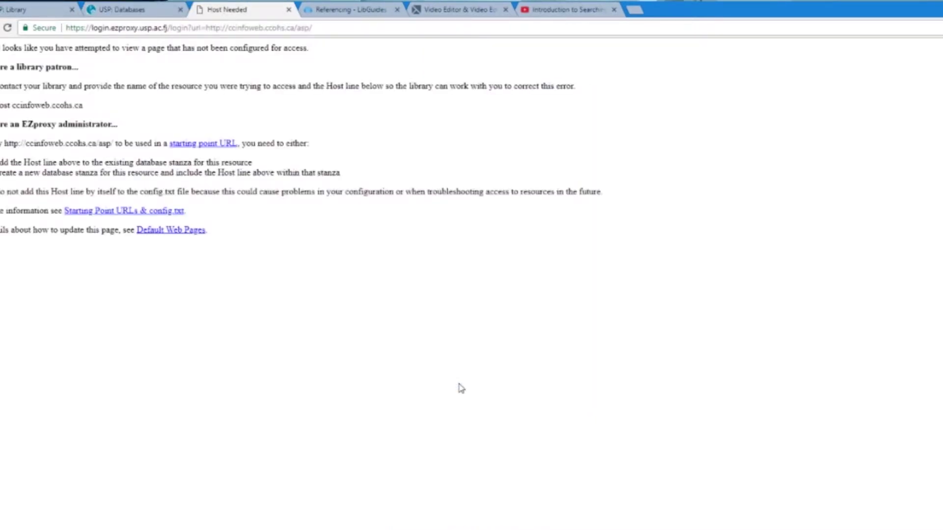
left_click(289, 9)
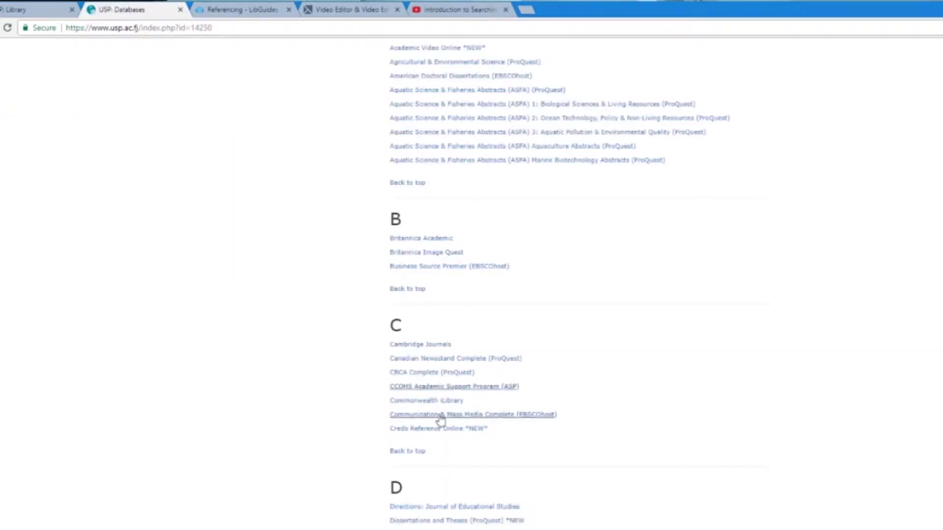
- Open EBSCOhost (all databases) from the E list and review the descriptions of the databases offered
scroll(441, 420, "down", 5)
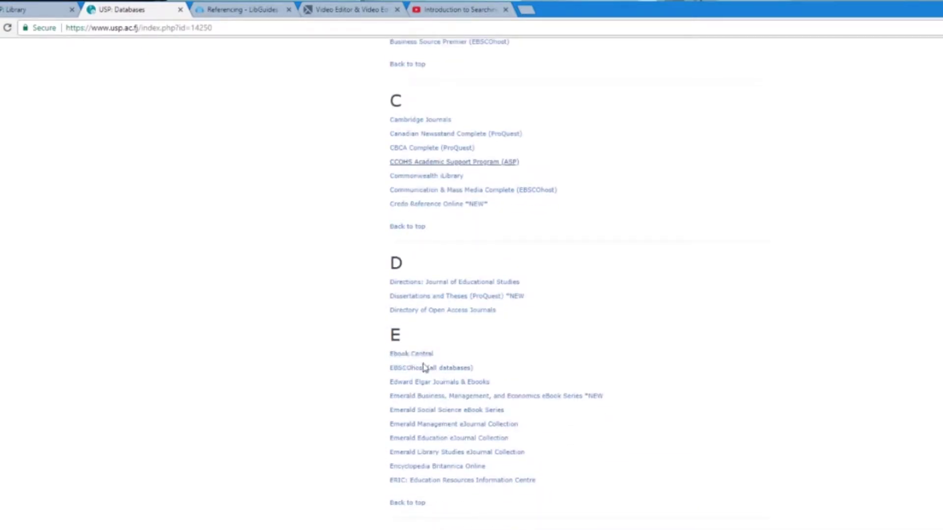
left_click(429, 369)
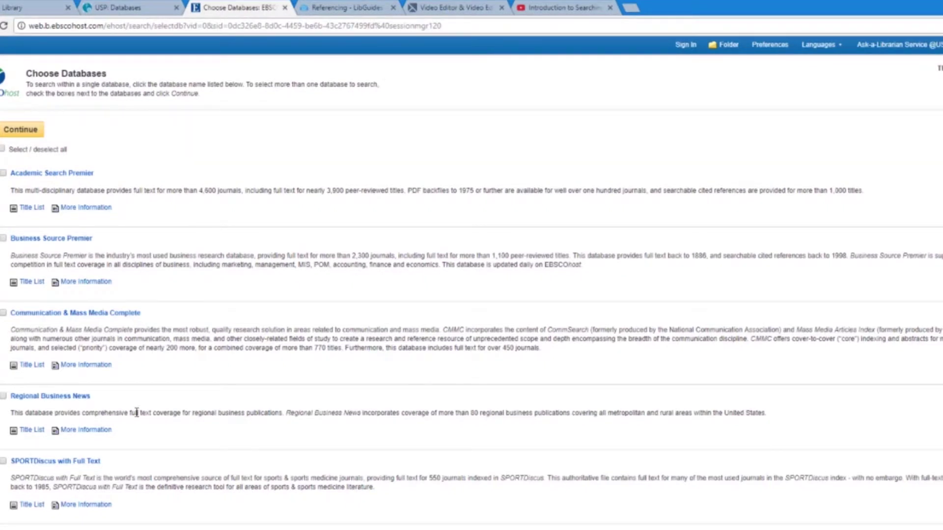
scroll(22, 347, "down", 3)
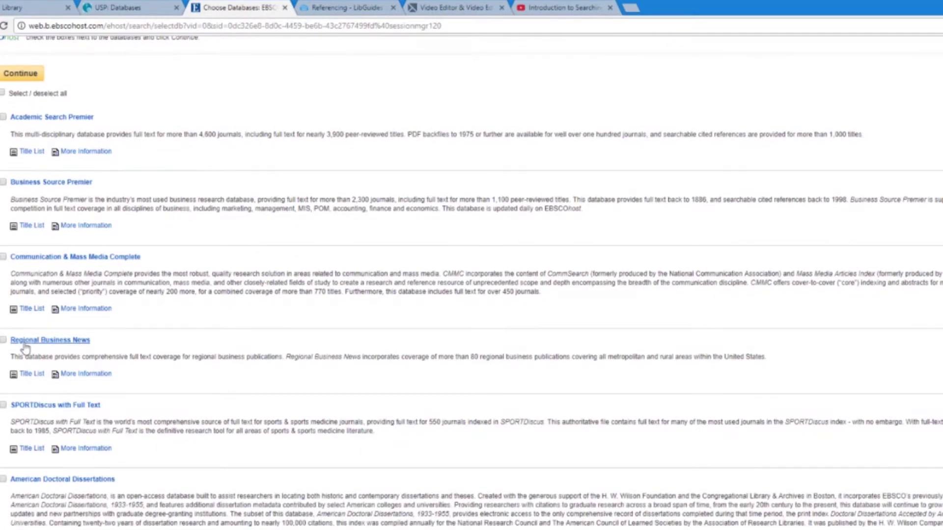
scroll(27, 342, "up", 3)
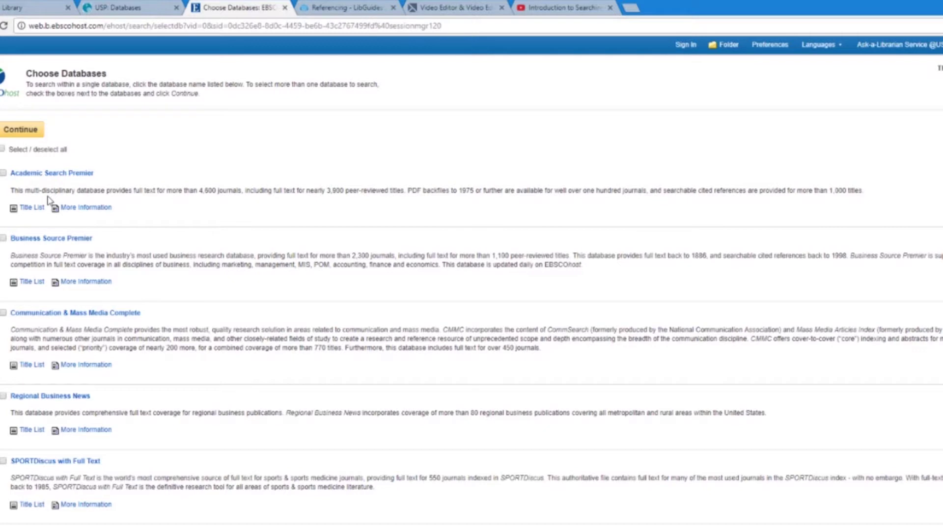
scroll(47, 199, "down", 3)
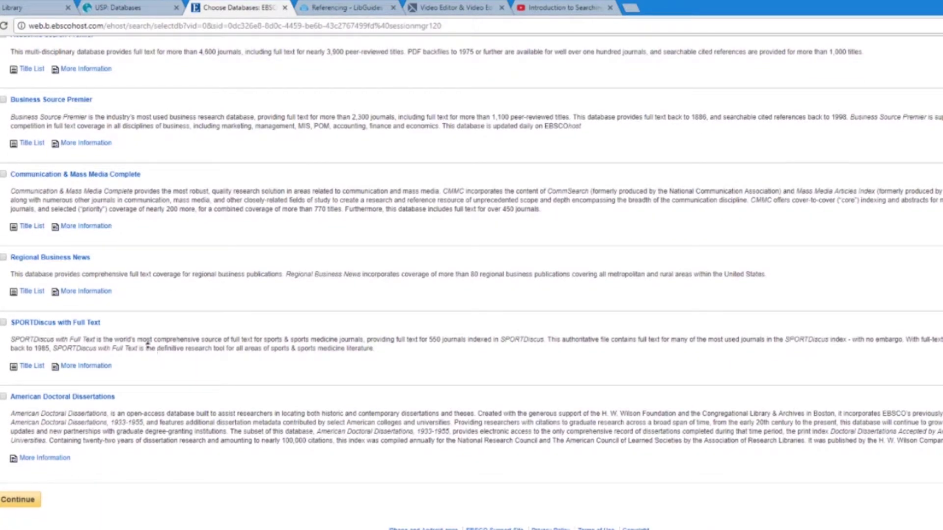
scroll(213, 301, "up", 3)
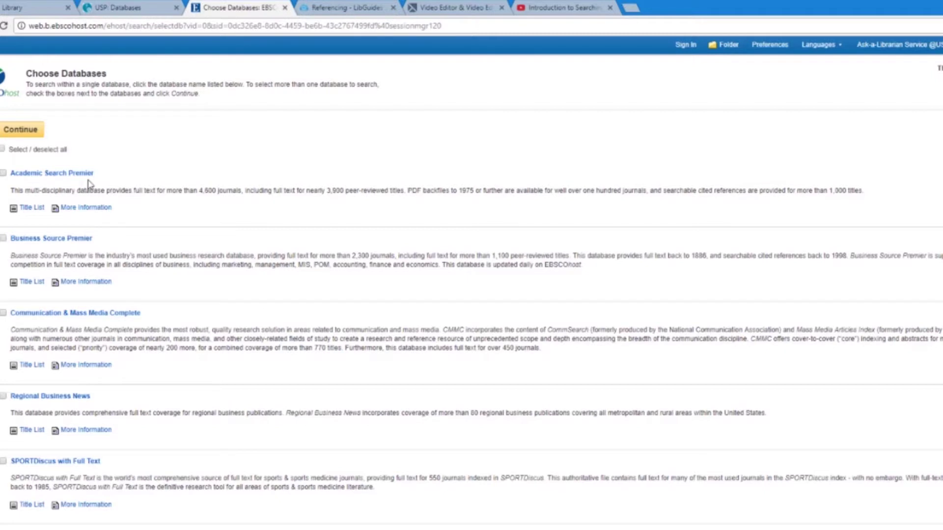
scroll(91, 231, "down", 3)
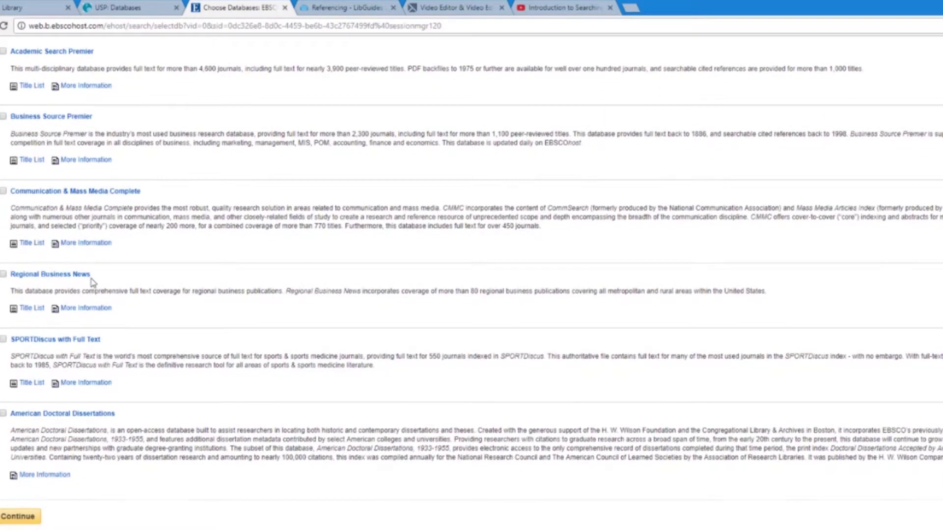
scroll(93, 283, "down", 1)
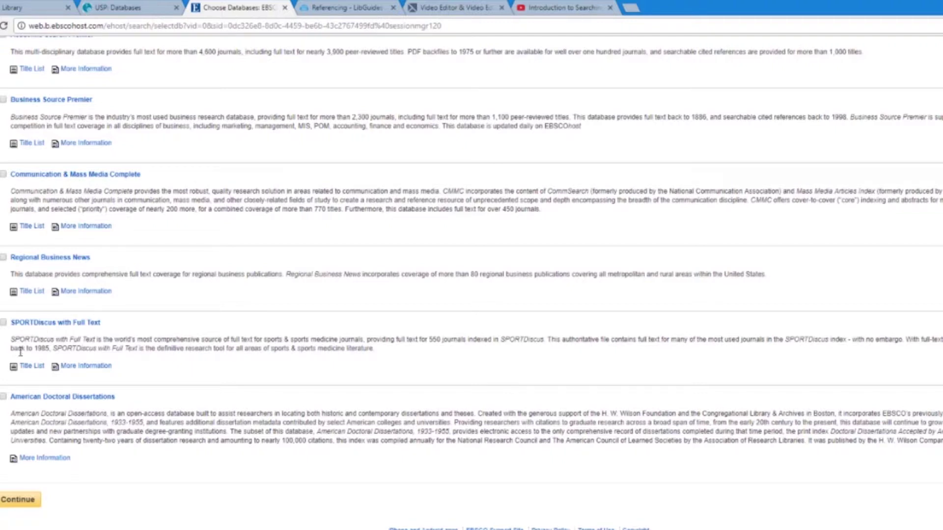
- Try to continue to the EBSCOhost search without selecting any database
left_click(28, 504)
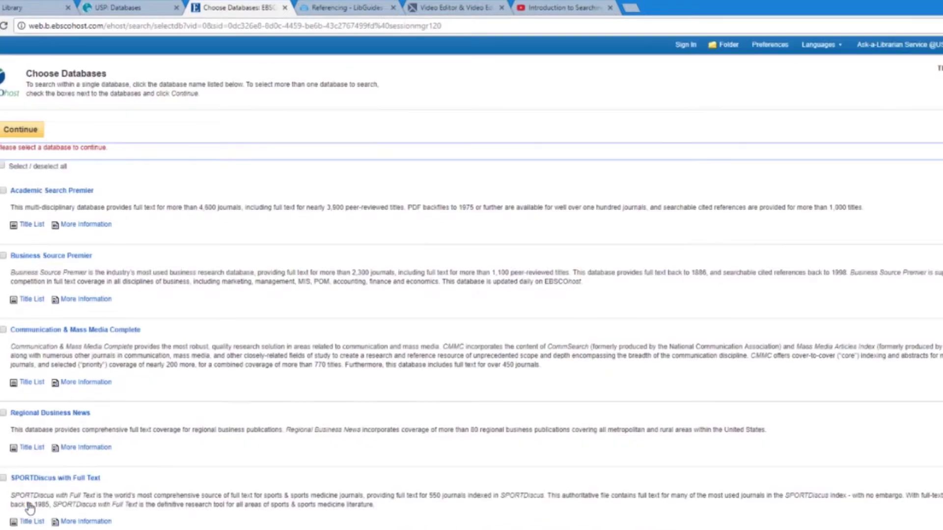
scroll(102, 465, "down", 3)
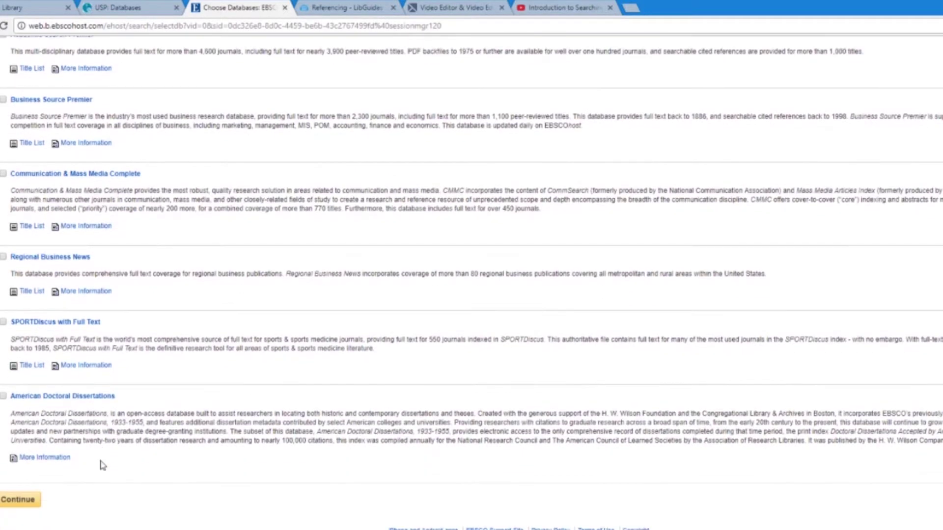
left_click(31, 500)
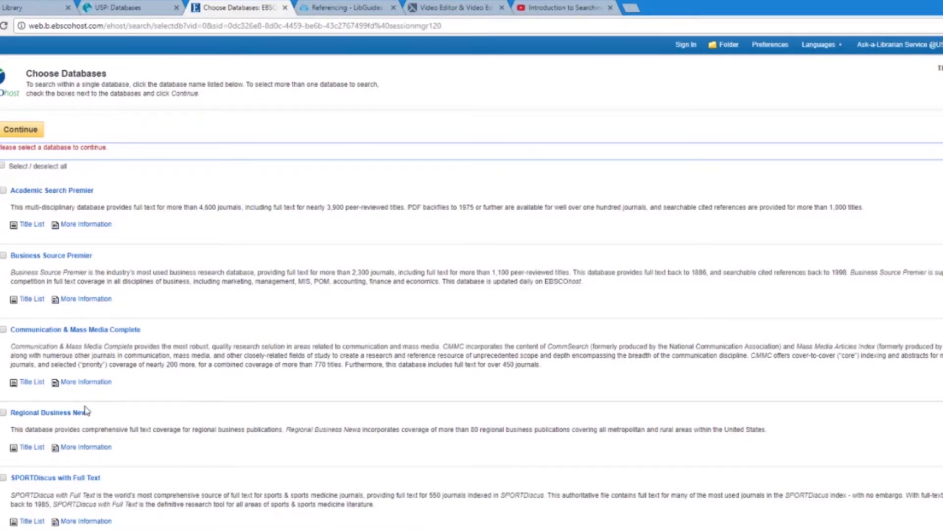
- Select Academic Search Premier as the database and continue to its advanced search page
scroll(86, 411, "down", 3)
scroll(86, 412, "up", 3)
left_click(4, 191)
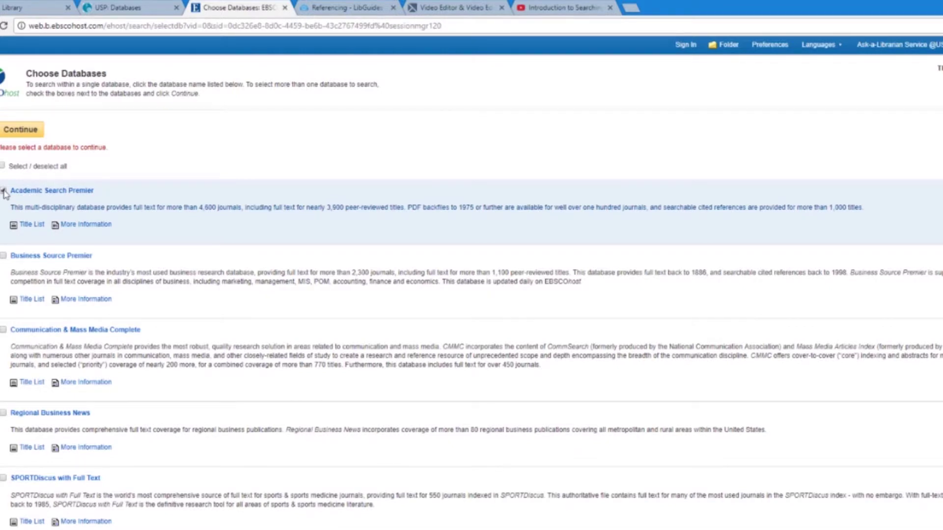
scroll(368, 364, "down", 3)
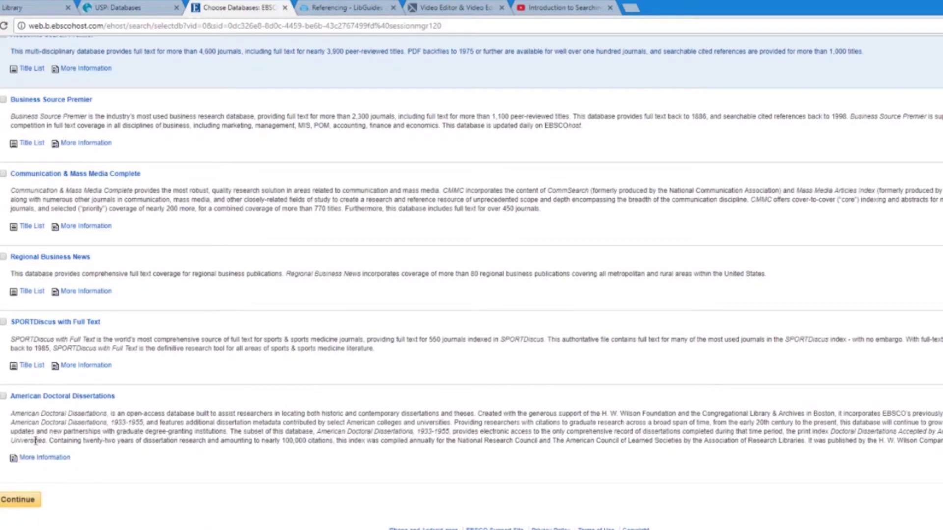
left_click(20, 506)
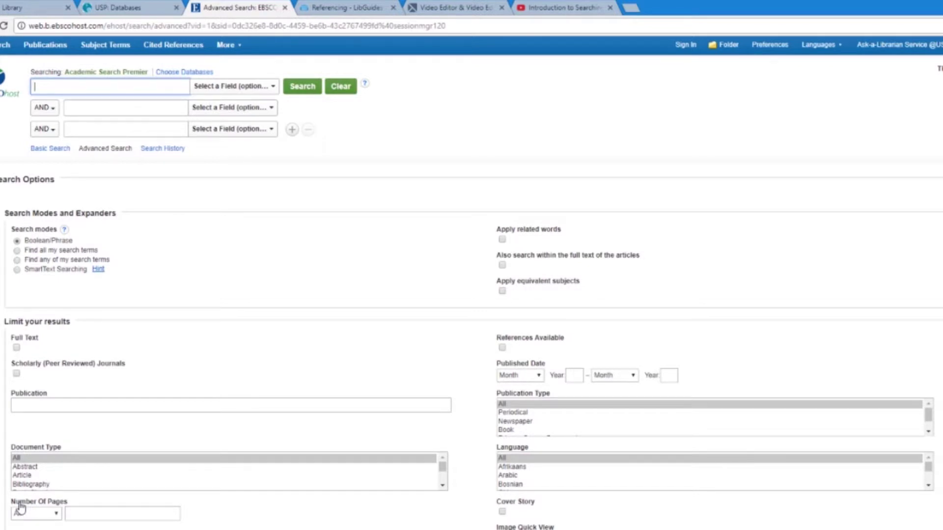
- Look through the Boolean operators and the searchable field options available for the advanced search rows
left_click(52, 108)
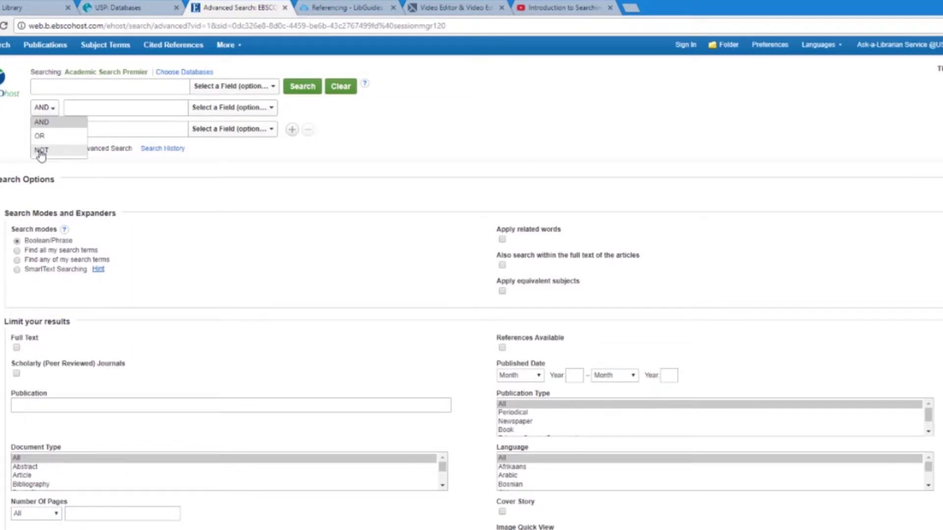
left_click(270, 87)
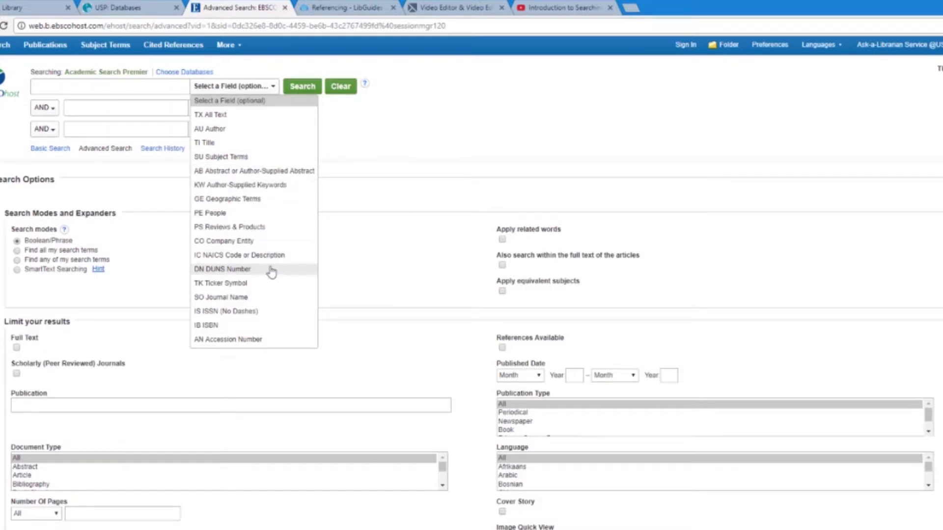
left_click(481, 103)
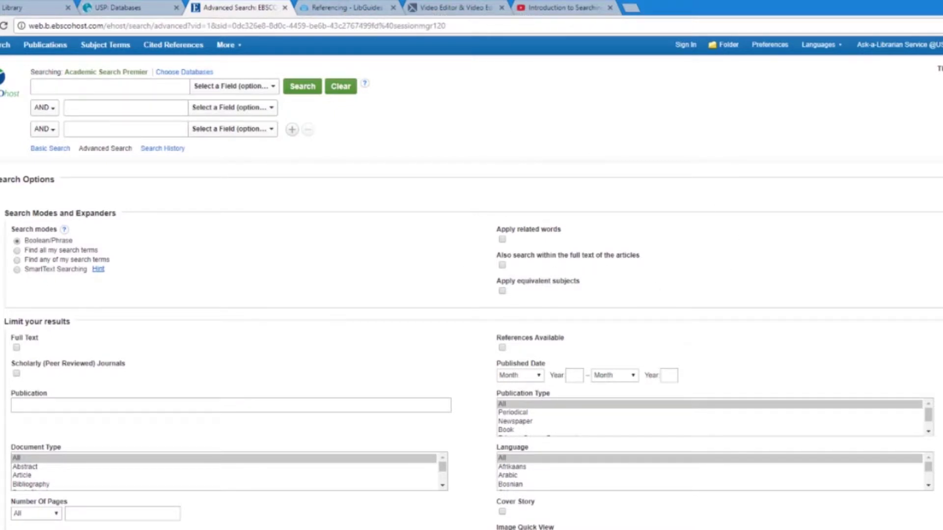
- Limit the results to Full Text, search for "grass that grows in fiji", and look over the results
scroll(561, 288, "down", 2)
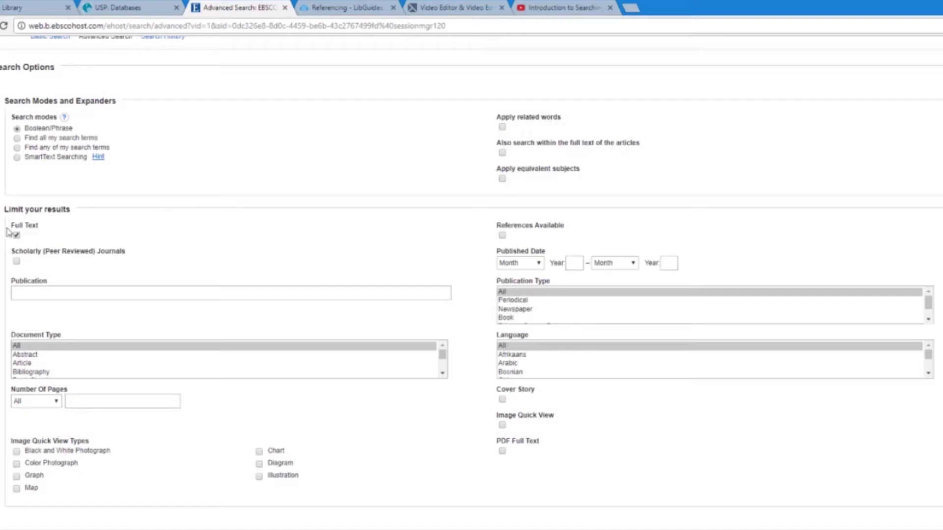
scroll(290, 243, "up", 2)
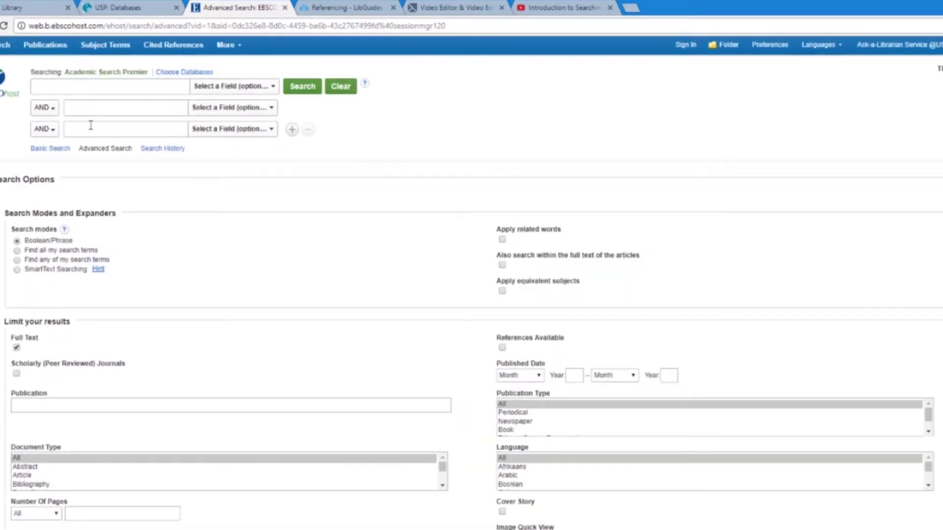
left_click(110, 87)
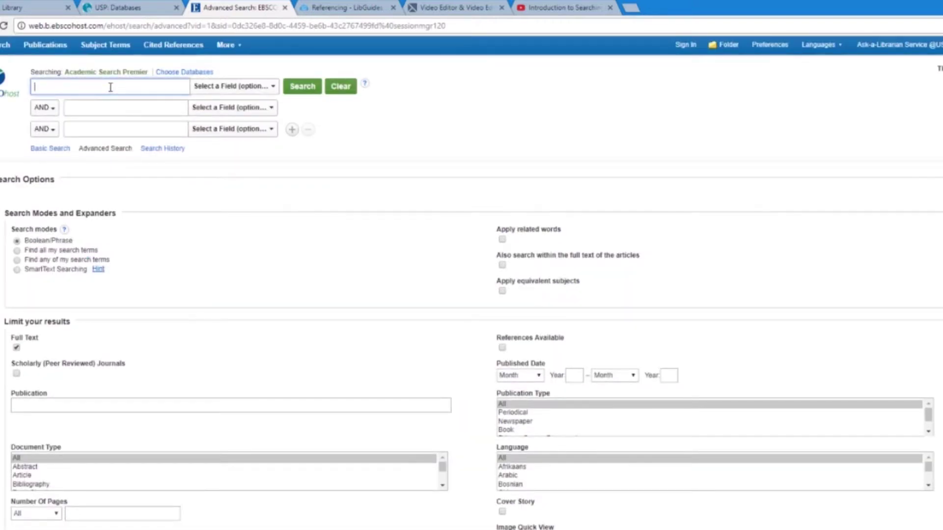
type("grass that t")
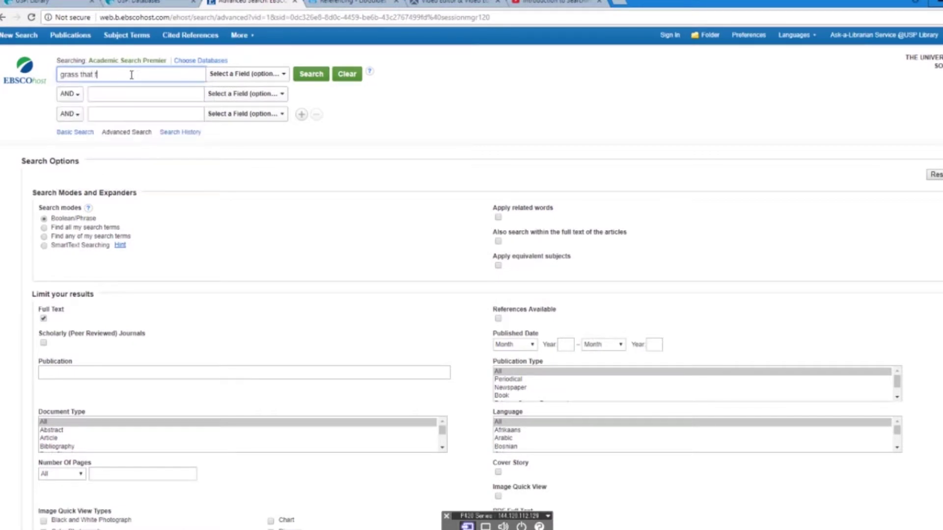
key("BackSpace")
type("grows in th")
key("Return")
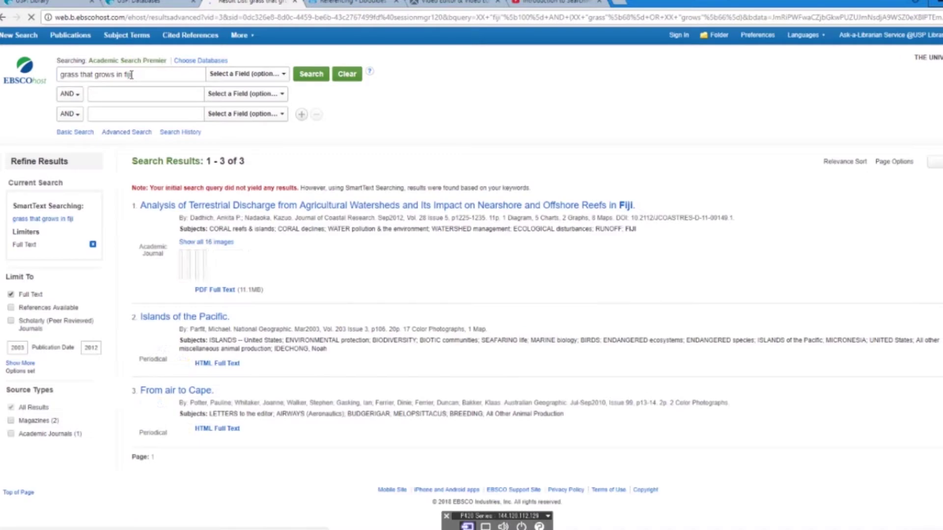
scroll(414, 425, "down", 1)
scroll(328, 372, "up", 1)
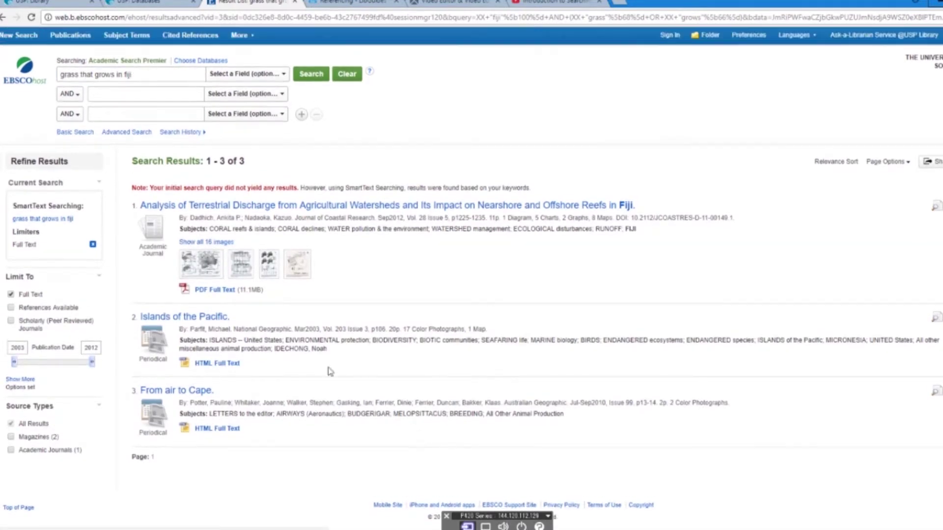
- Replace the search phrase with "rugby business" and run the search
triple_click(155, 74)
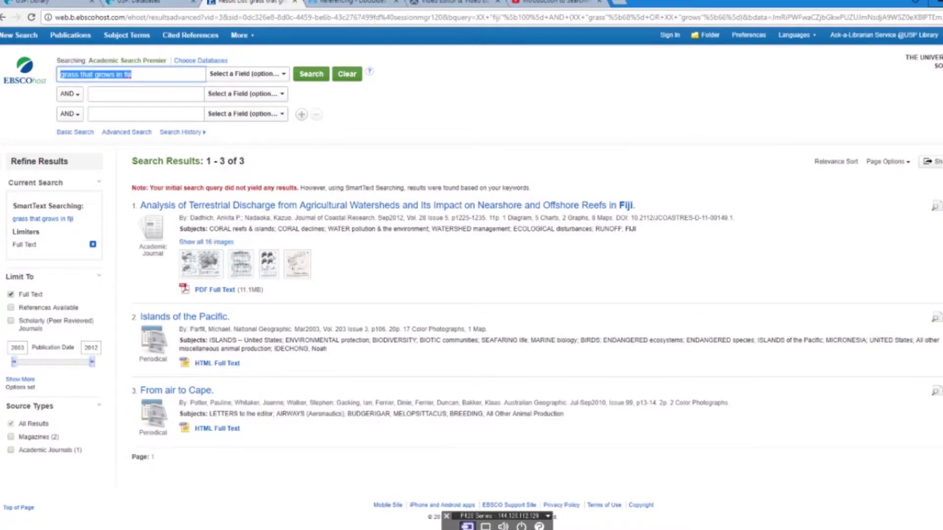
type("rugby")
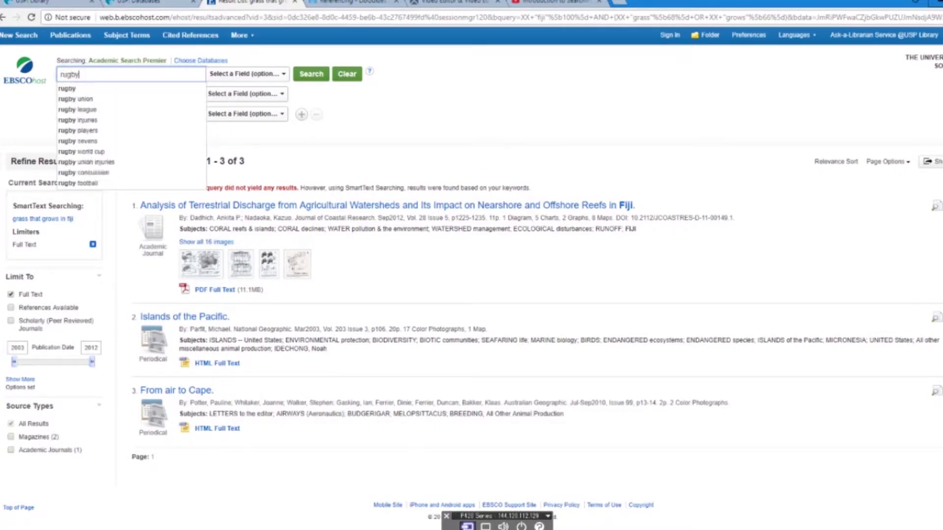
type(" s")
key("BackSpace")
type("business")
key("Return")
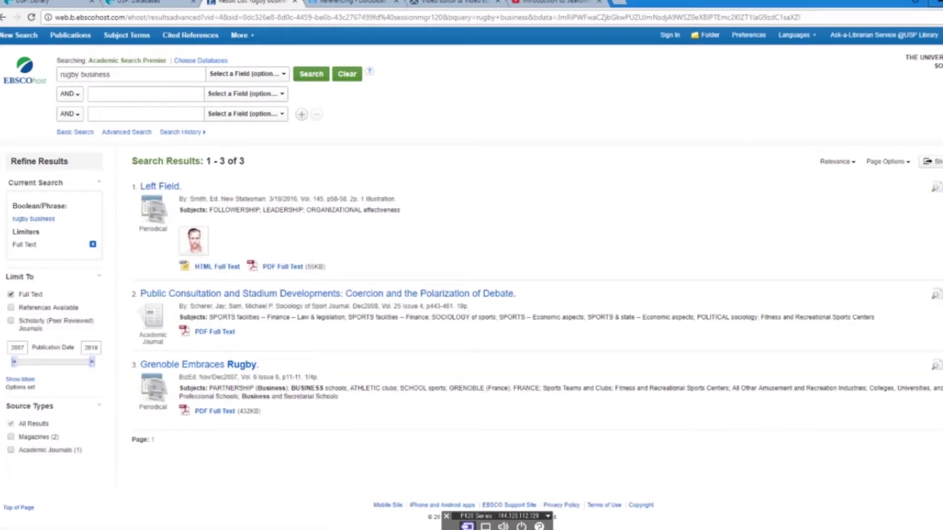
- Look over the "rugby business" results and clear the phrase from the first search field
scroll(322, 228, "down", 2)
scroll(315, 224, "up", 2)
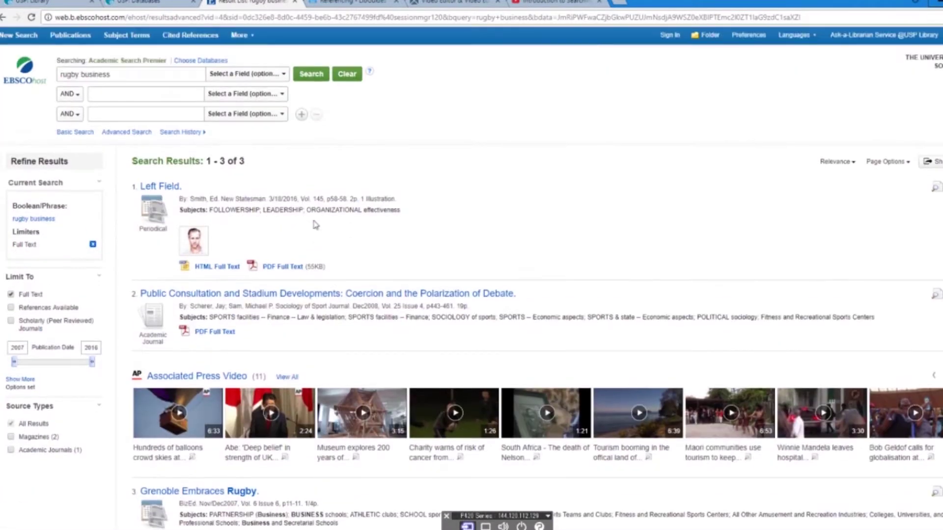
triple_click(119, 77)
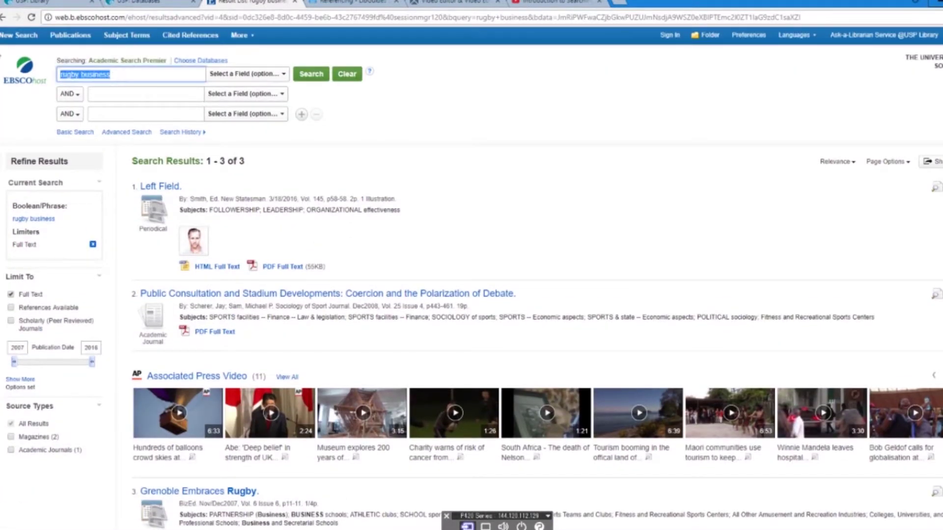
key("BackSpace")
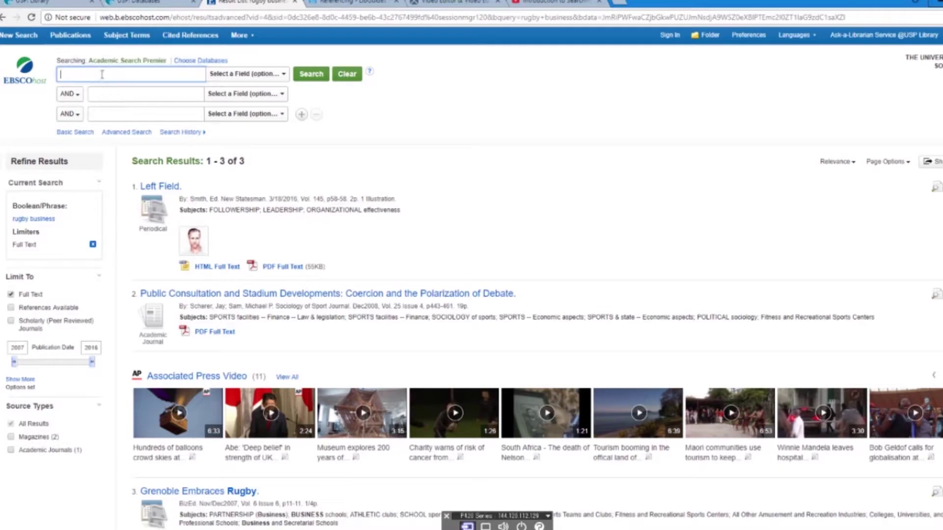
type("psycholo")
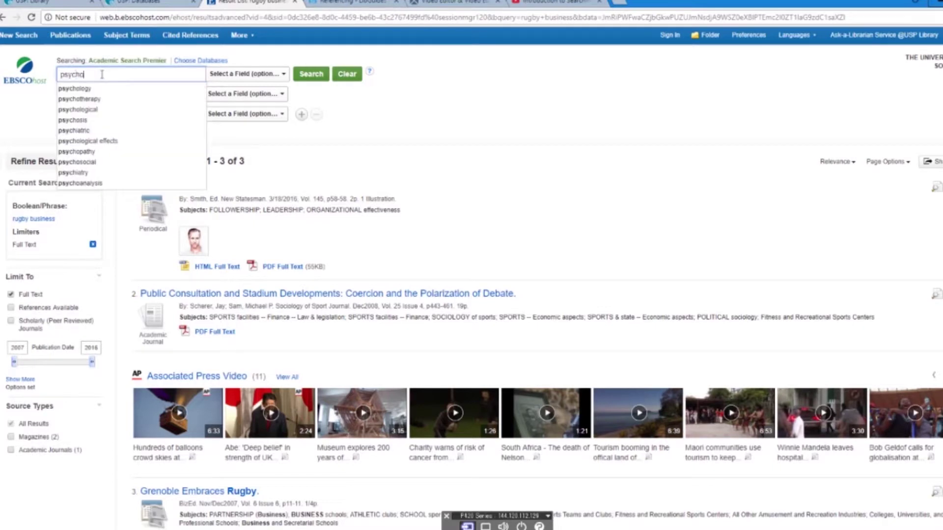
key("BackSpace")
key("BackSpace")
key("BackSpace")
key("BackSpace")
key("BackSpace")
key("BackSpace")
key("BackSpace")
key("BackSpace")
type("psy")
key("BackSpace")
key("BackSpace")
key("BackSpace")
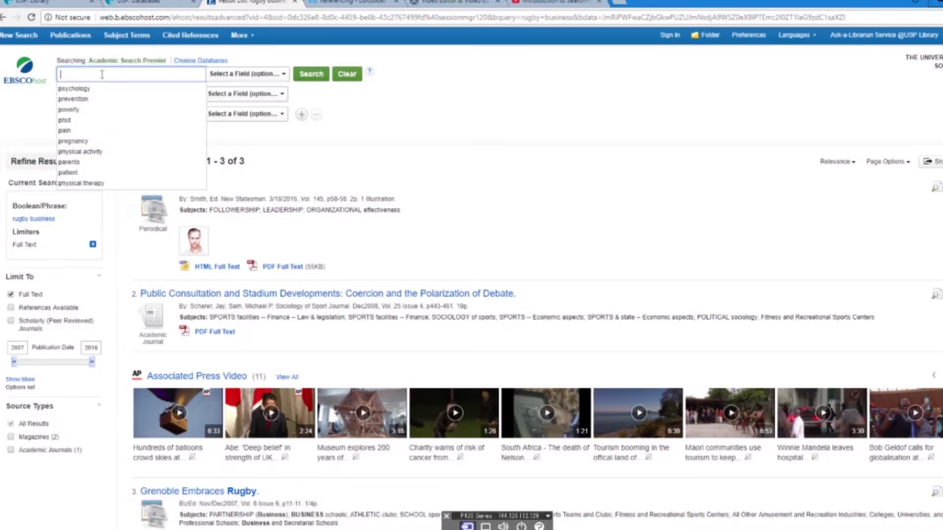
- Search for "mental health" with the Full Text limiter and look through the first two pages of results
type("mental ")
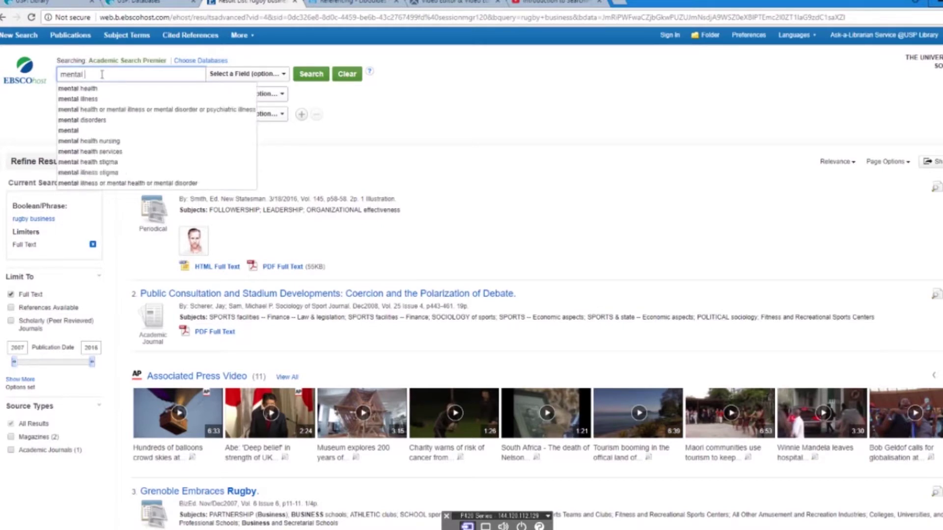
type("health")
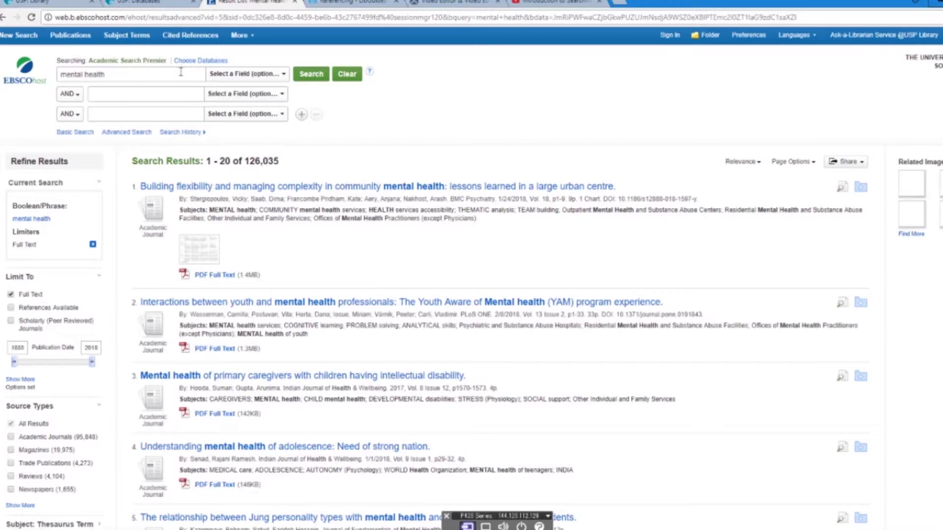
scroll(568, 311, "down", 18)
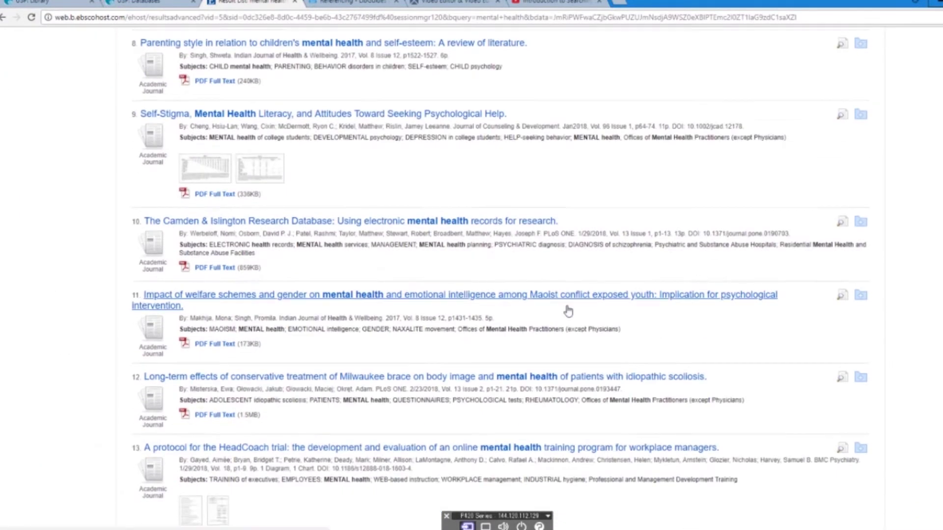
scroll(569, 310, "down", 8)
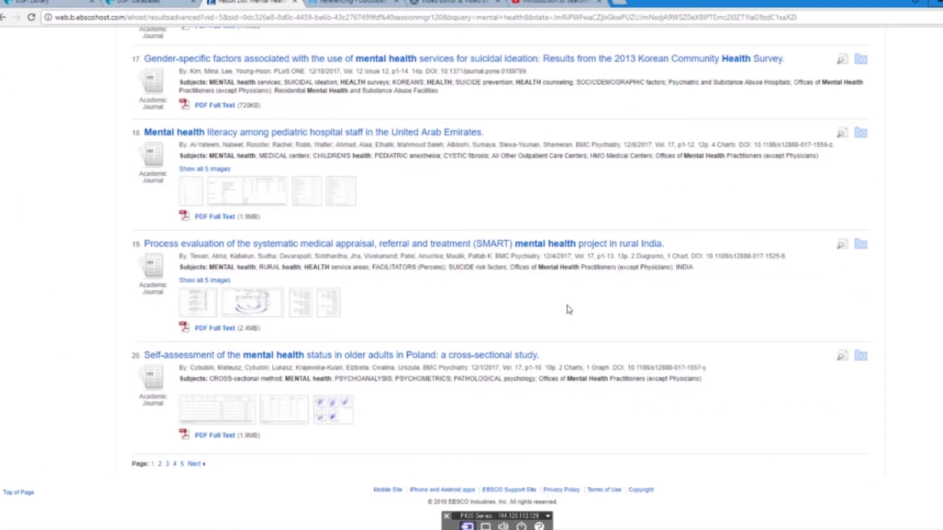
left_click(159, 464)
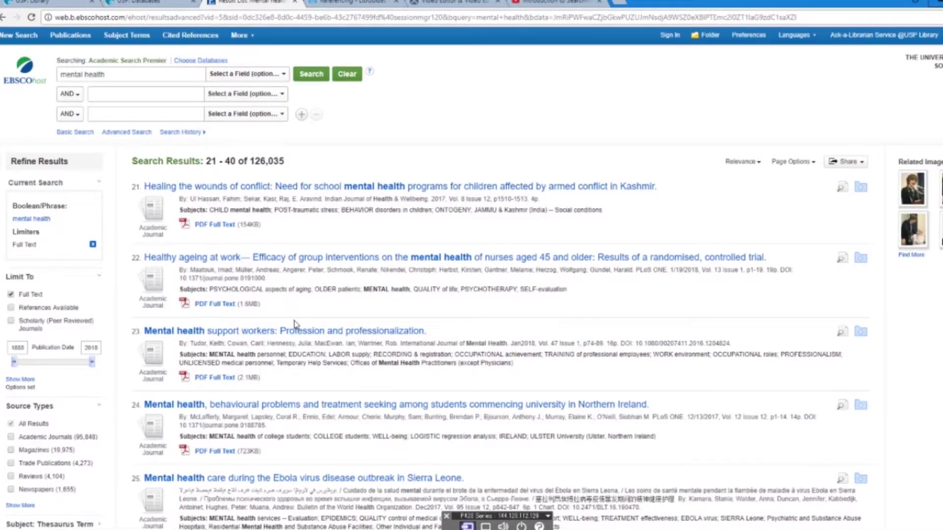
scroll(295, 324, "down", 15)
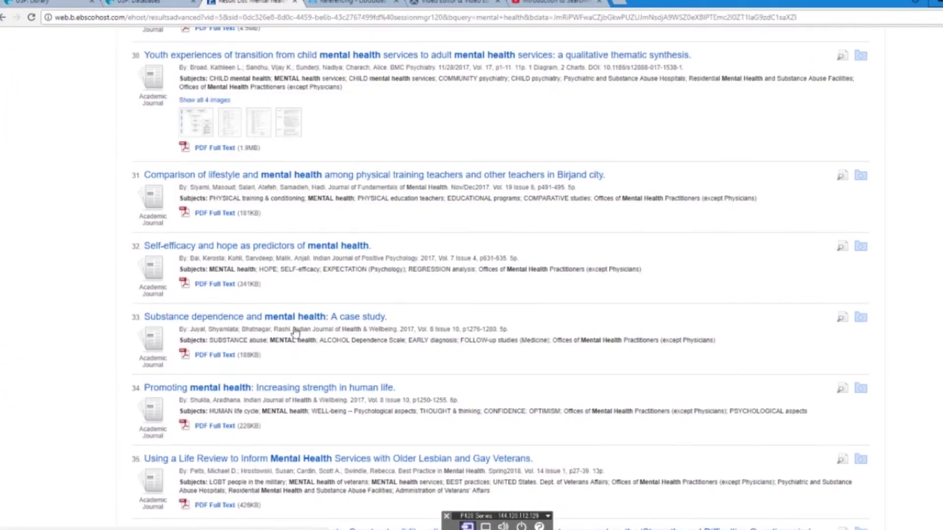
scroll(295, 334, "down", 12)
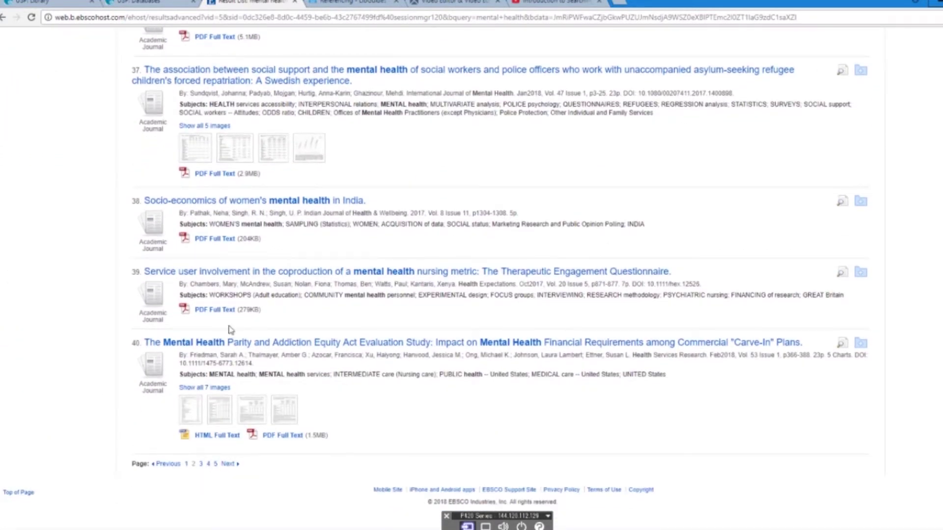
- Remove the Full Text limiter and rerun the "mental health" search
scroll(230, 330, "up", 20)
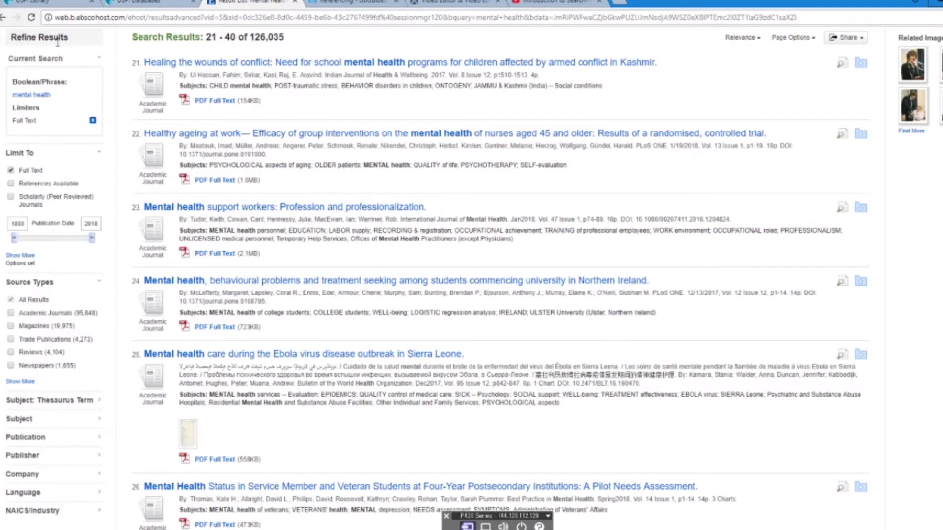
left_click(10, 171)
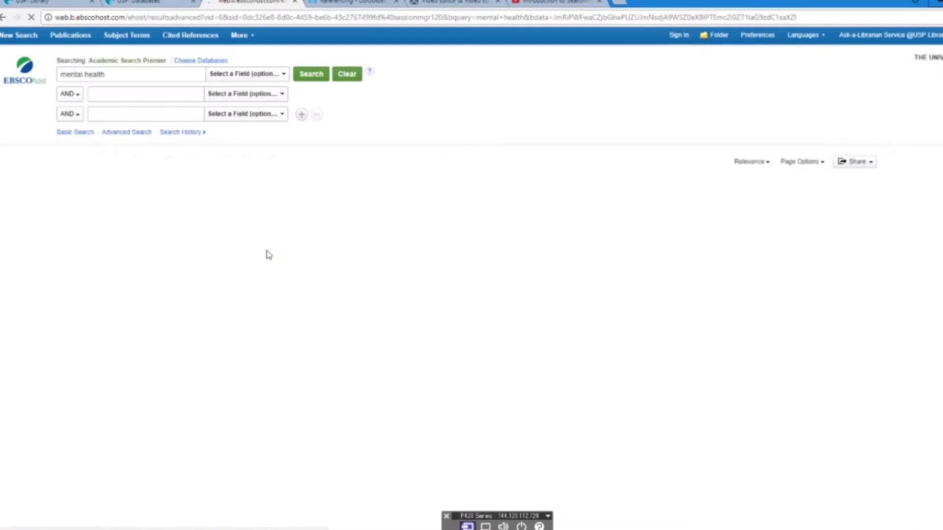
left_click(161, 73)
key("Return")
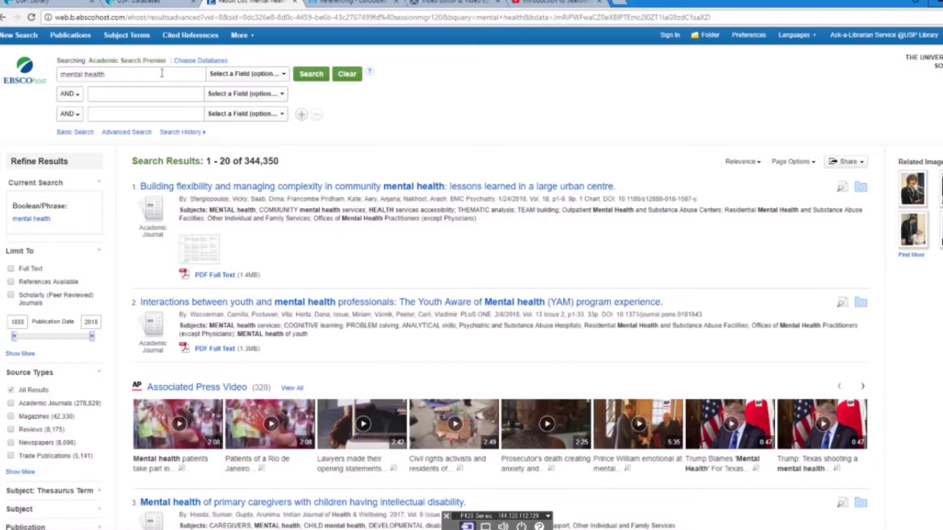
- Look through results pages 1 and 2, go to page 4, and limit the results to Scholarly (Peer Reviewed) Journals
scroll(354, 297, "down", 10)
scroll(280, 299, "down", 20)
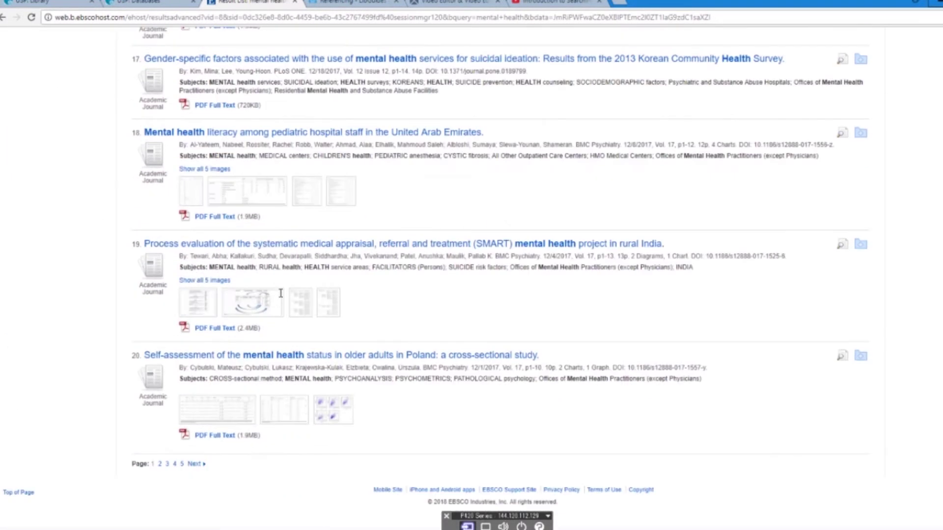
left_click(160, 464)
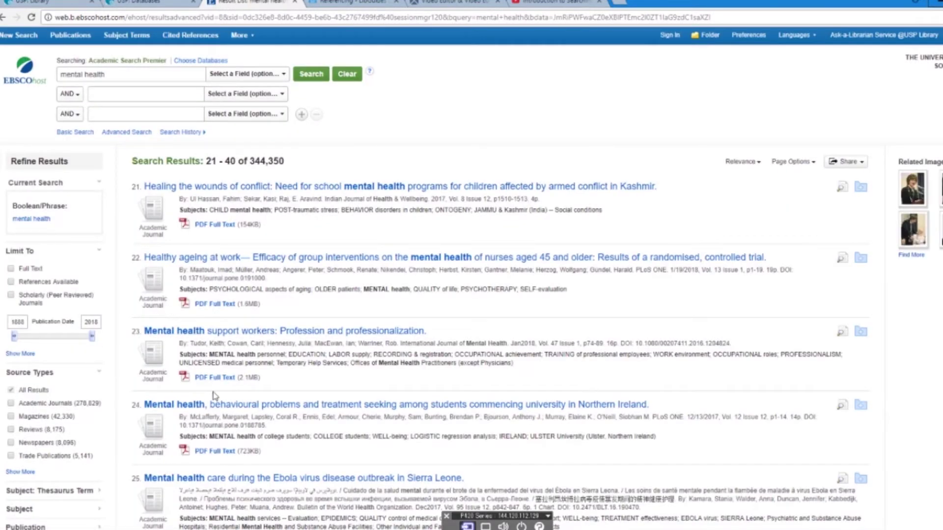
scroll(221, 388, "down", 15)
scroll(226, 381, "up", 5)
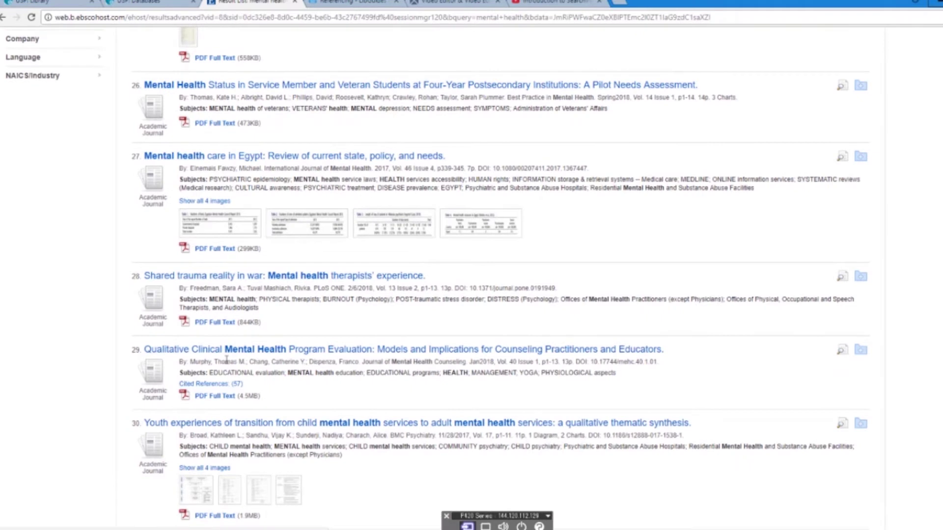
scroll(226, 360, "down", 15)
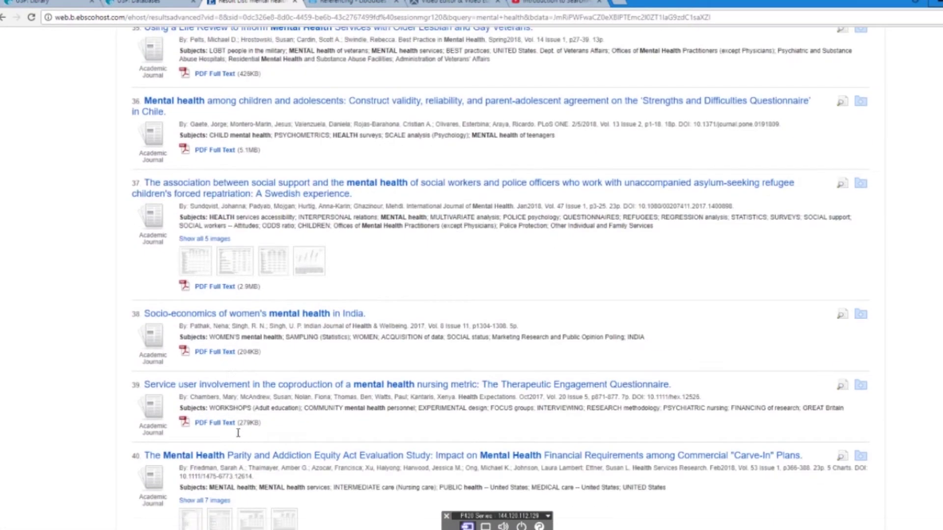
scroll(238, 433, "down", 3)
left_click(210, 464)
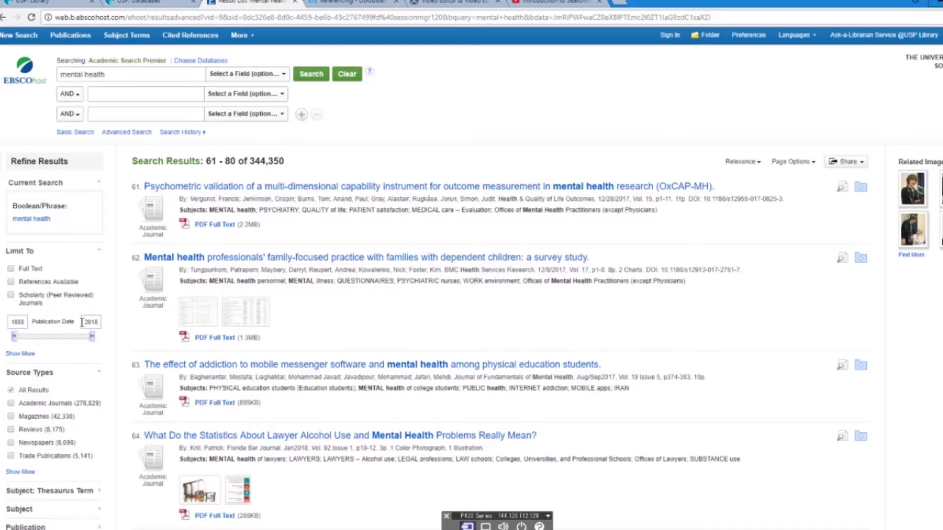
left_click(11, 295)
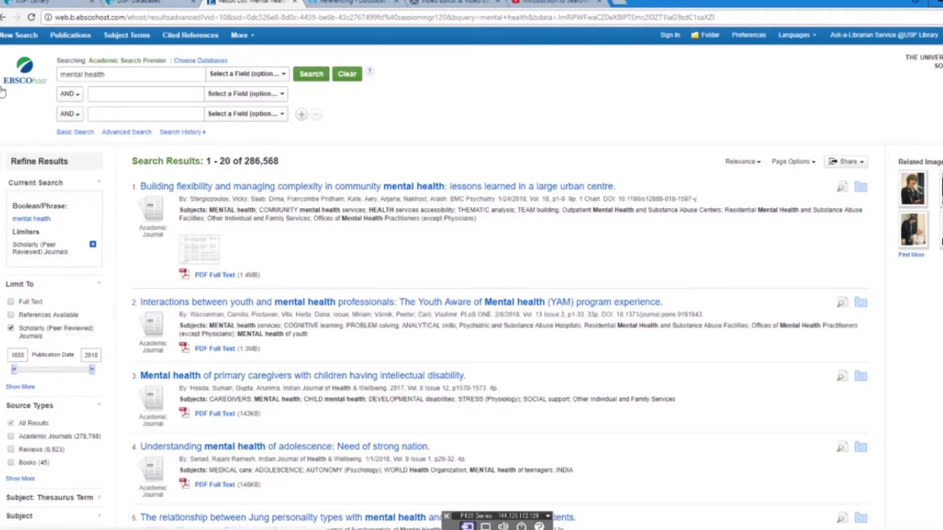
- Close the EBSCOhost results and return to the Databases list by way of the USP Library home page
left_click(295, 2)
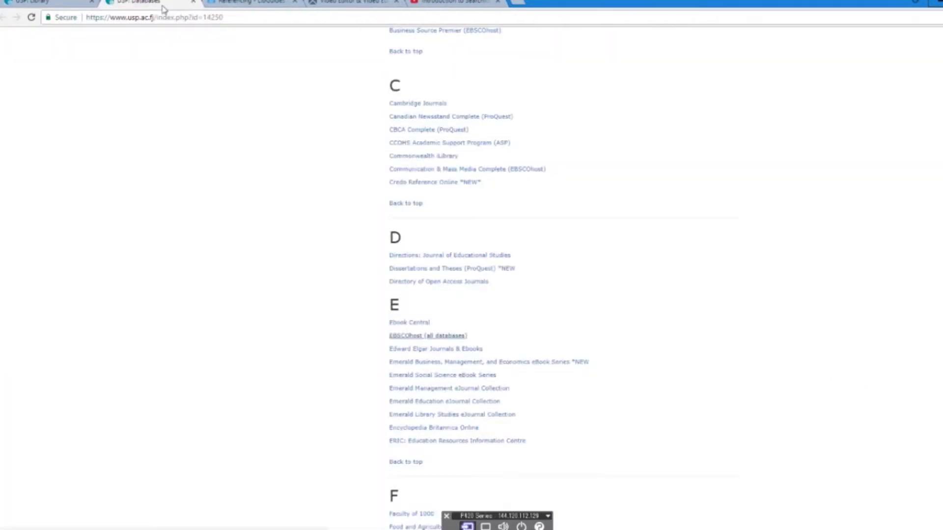
left_click(68, 4)
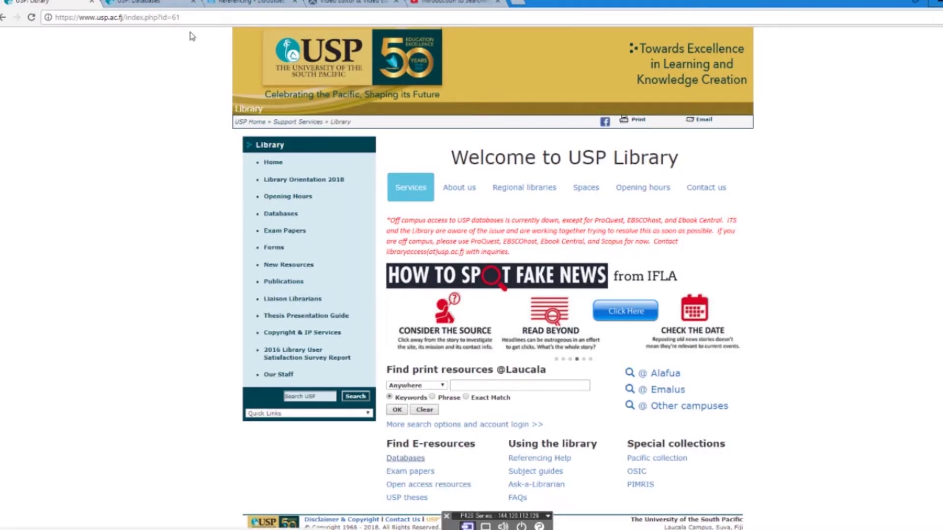
left_click(405, 459)
- Examine the databases listed alphabetically from E to O, including Google Scholar, JSTOR Journals and MathSciNet
scroll(459, 327, "down", 2)
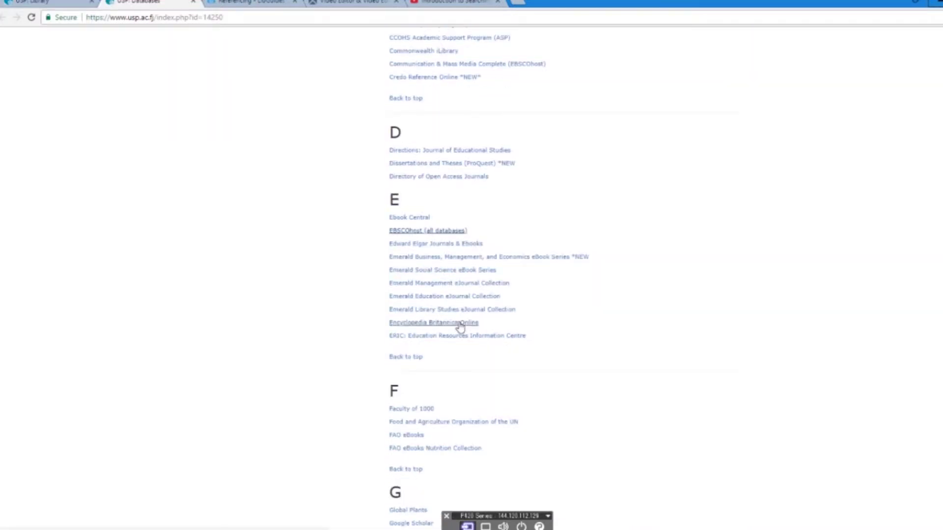
scroll(459, 326, "down", 1)
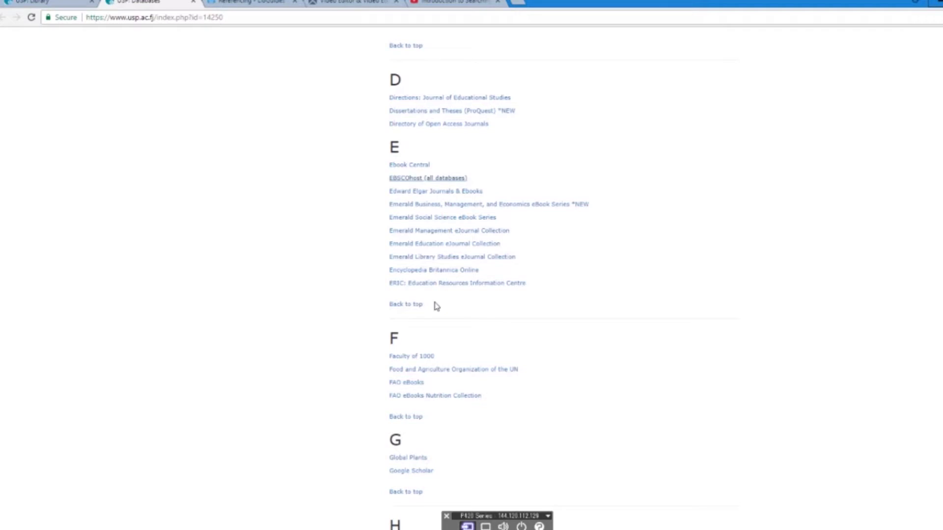
scroll(447, 320, "down", 1)
left_click(423, 420)
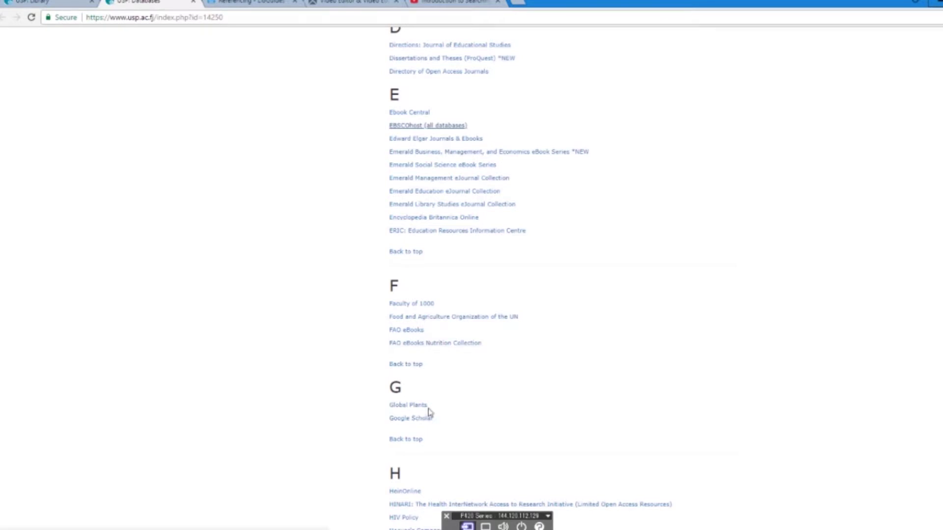
scroll(437, 301, "down", 2)
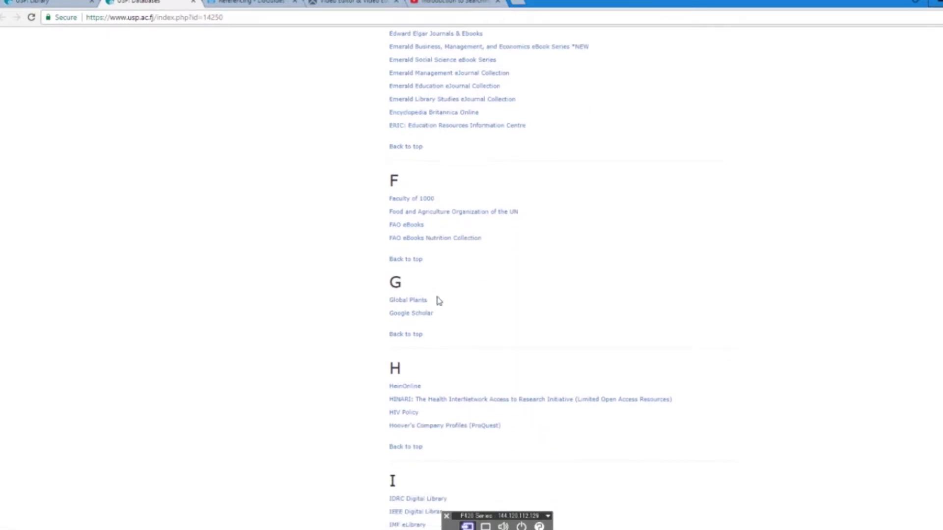
scroll(439, 301, "down", 1)
scroll(438, 298, "down", 1)
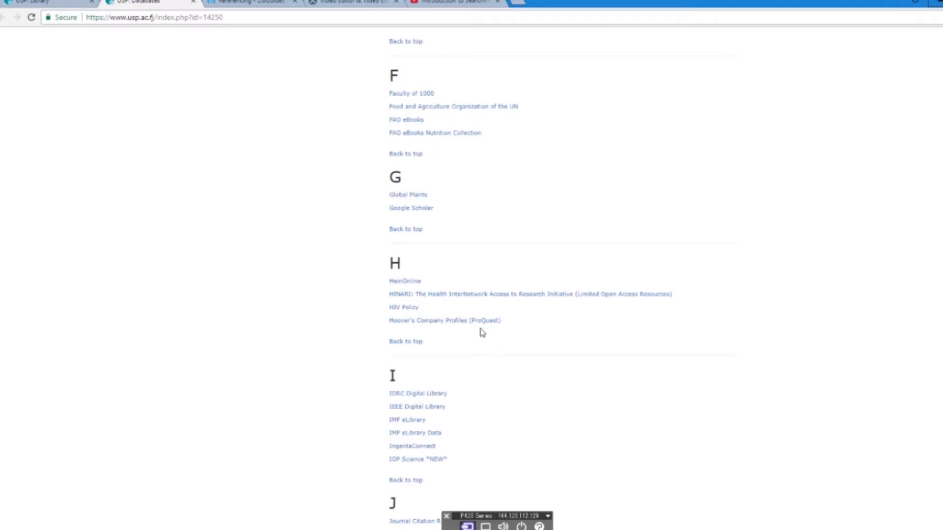
scroll(482, 333, "down", 3)
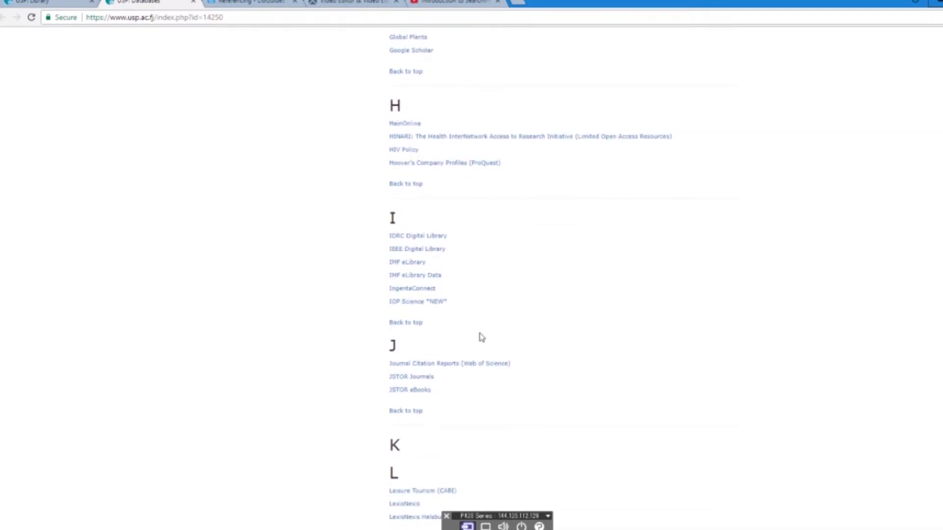
scroll(480, 339, "down", 1)
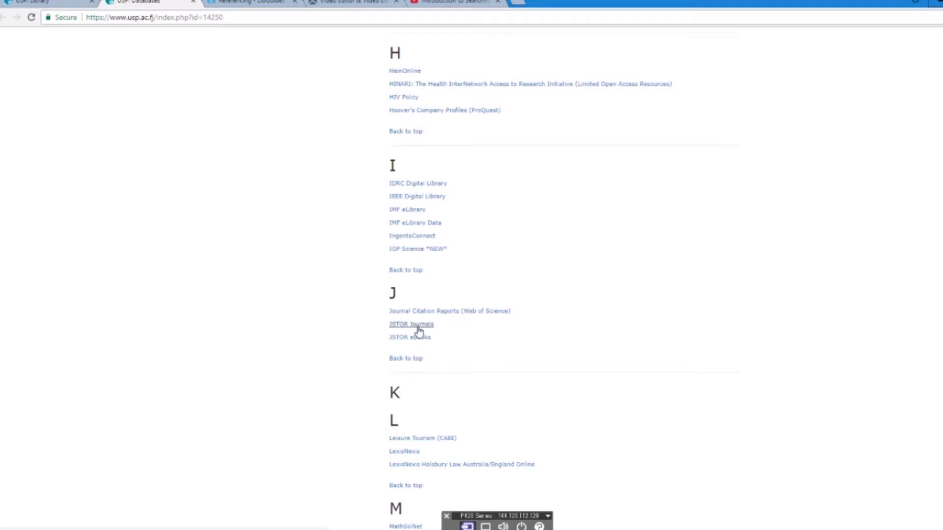
scroll(419, 332, "down", 2)
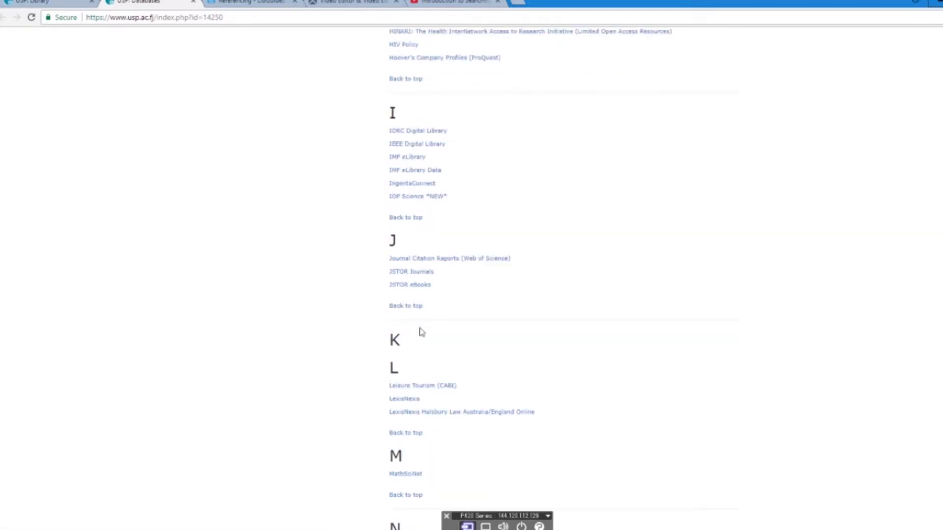
scroll(420, 332, "down", 1)
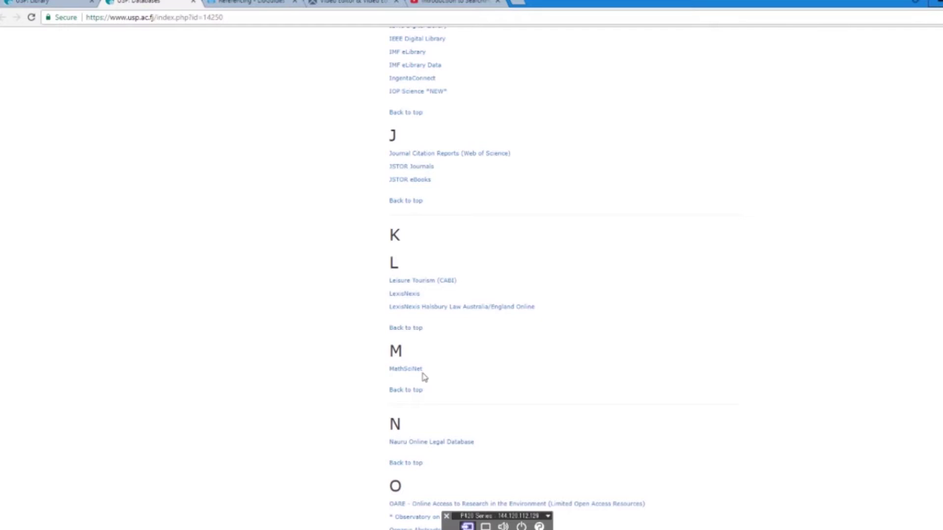
scroll(412, 378, "down", 1)
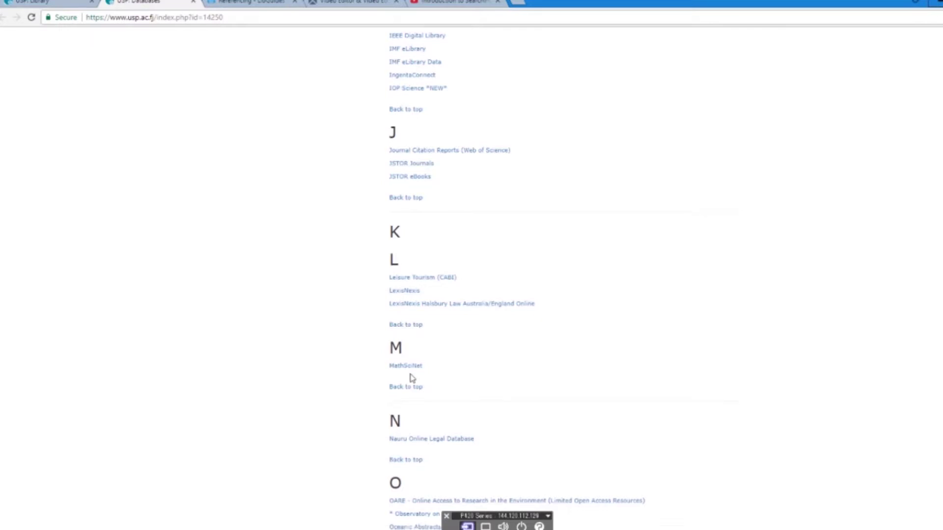
scroll(412, 378, "down", 1)
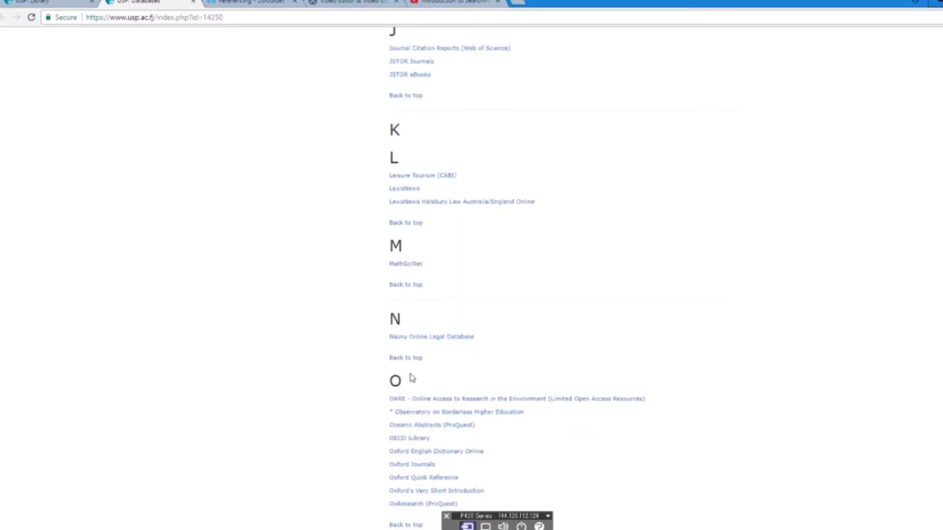
scroll(412, 378, "down", 1)
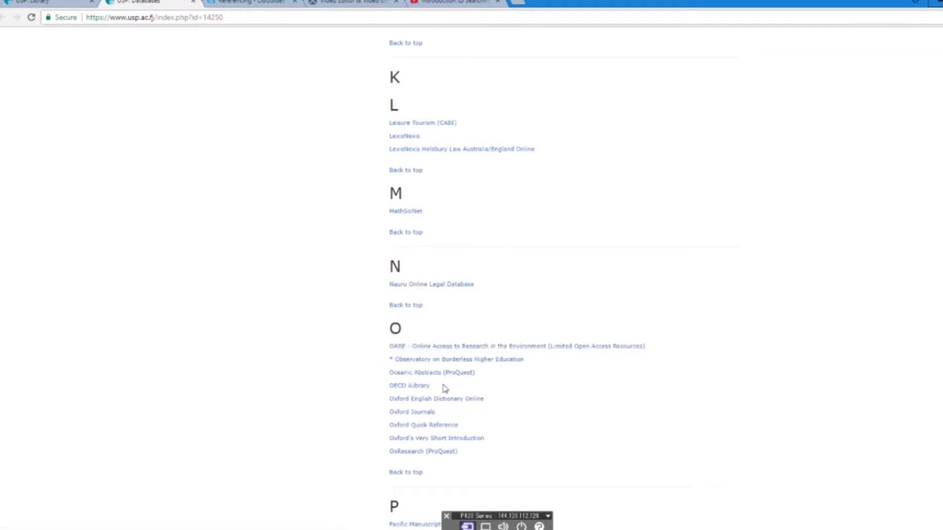
- Open OECD iLibrary from the O section of the Databases list
scroll(446, 387, "down", 1)
left_click(410, 335)
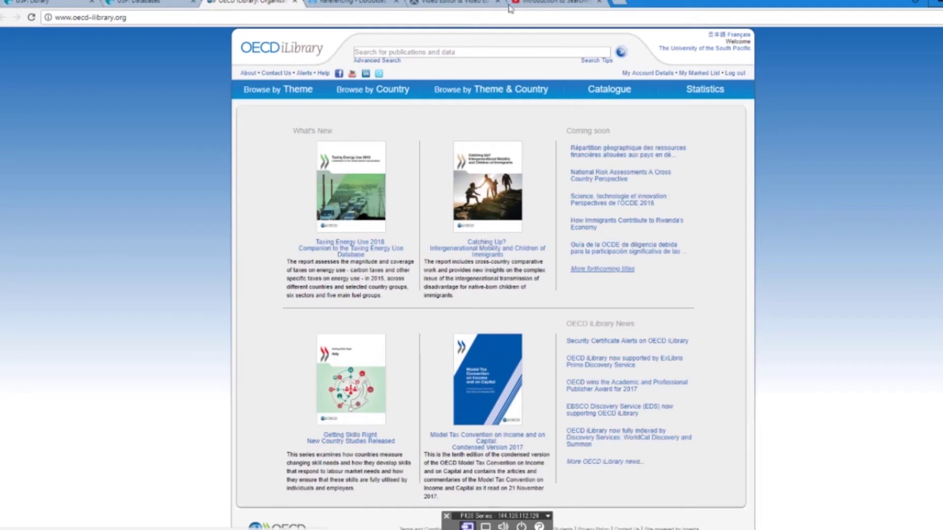
- Try to look up "oecd" by replacing the web address in the TechSmith Camtasia tab
left_click(482, 2)
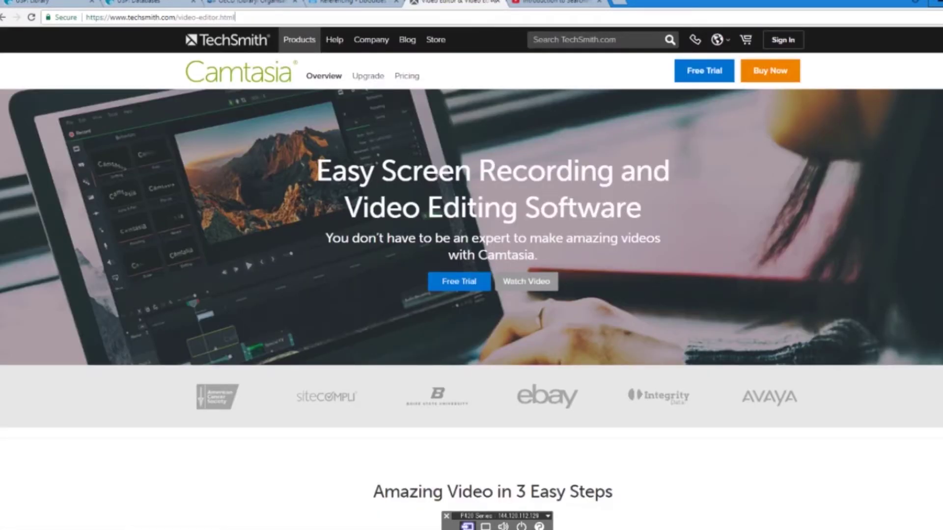
type("o")
key("BackSpace")
key("BackSpace")
key("BackSpace")
key("BackSpace")
key("BackSpace")
key("BackSpace")
key("BackSpace")
key("BackSpace")
key("BackSpace")
key("BackSpace")
key("BackSpace")
key("BackSpace")
key("BackSpace")
key("BackSpace")
key("BackSpace")
key("BackSpace")
key("BackSpace")
key("BackSpace")
key("BackSpace")
key("BackSpace")
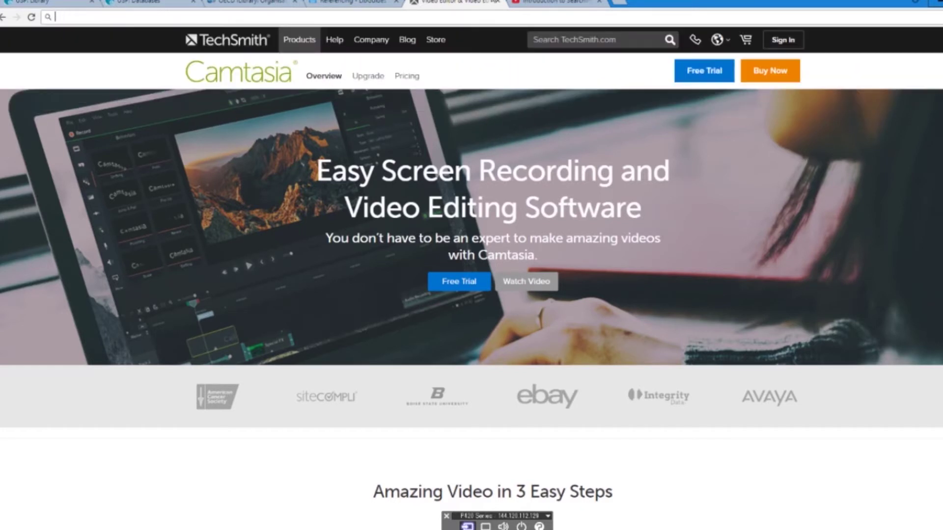
type("oecd")
key("Return")
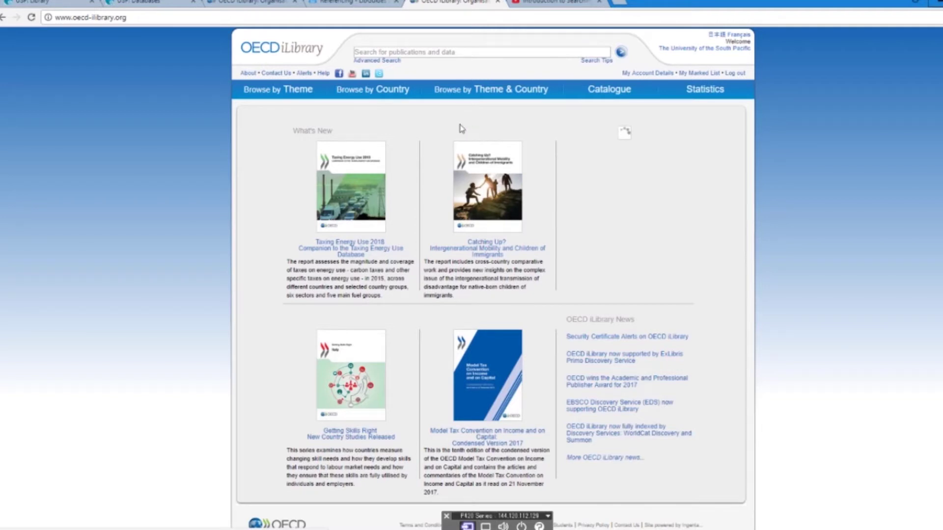
- Load google.com in the same tab, search for "oecd", and switch back to the OECD iLibrary opened from the library
left_click(490, 20)
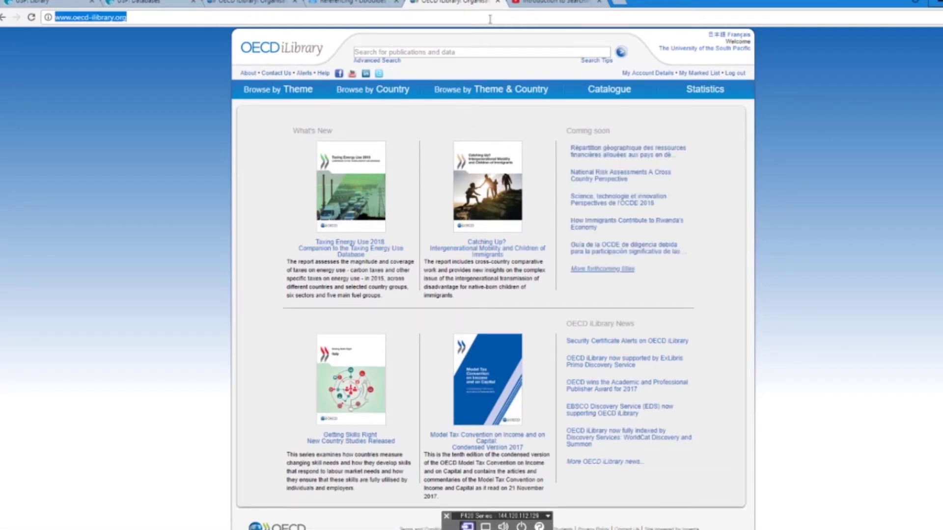
type("google.com")
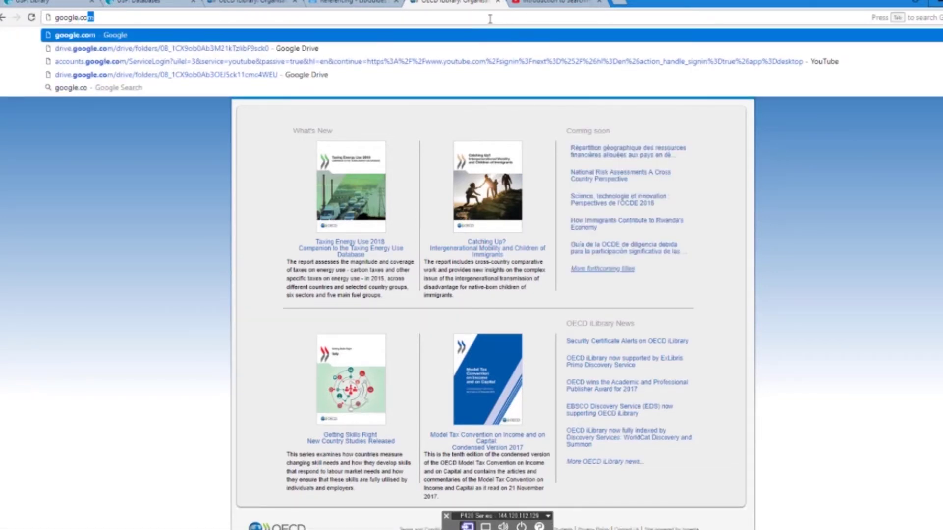
key("Return")
type("oecd")
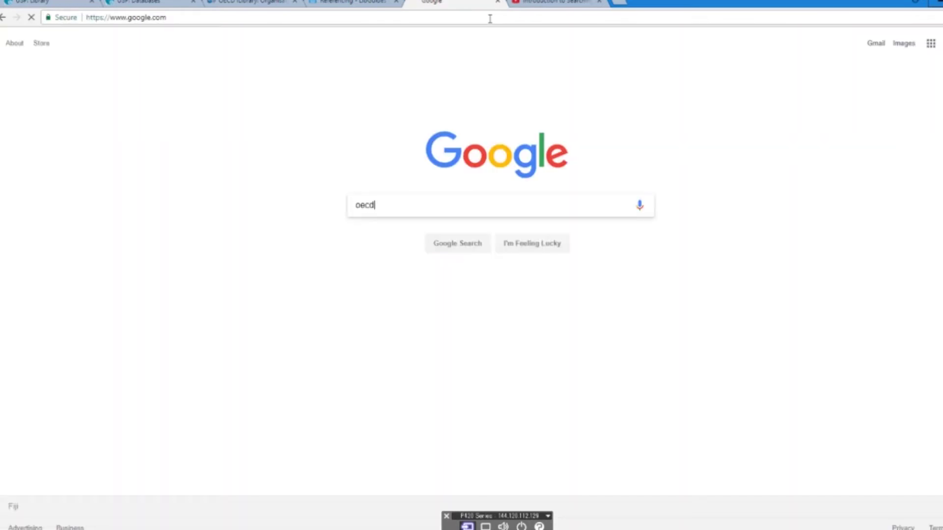
key("Return")
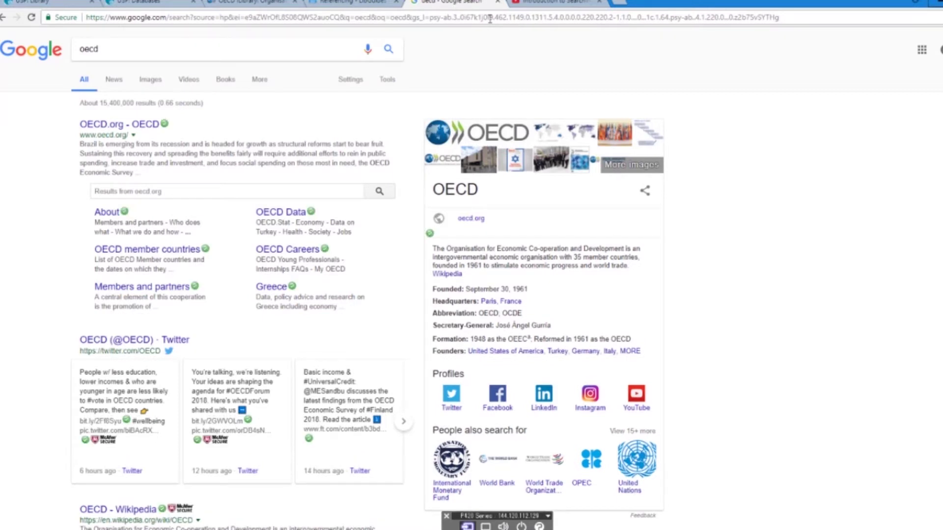
left_click(255, 3)
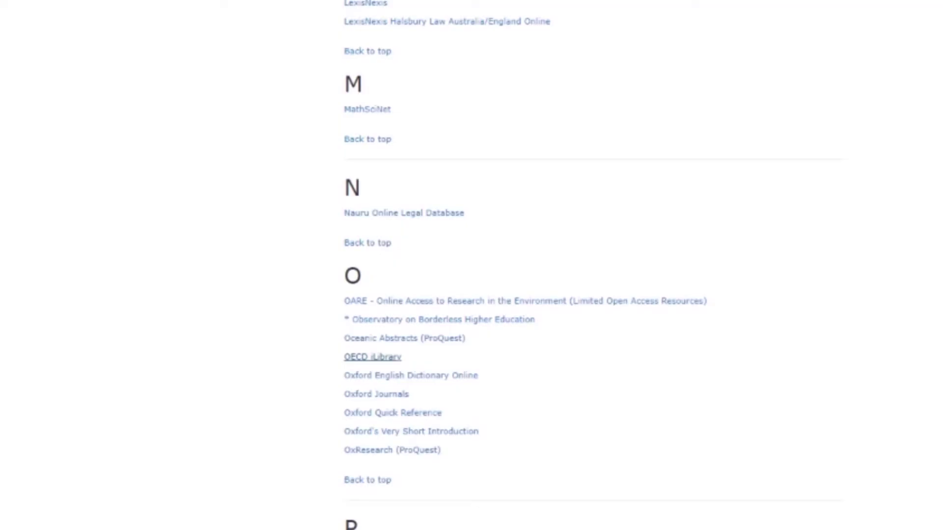
- View the Pacific Manuscripts Bureau (PAMBU) site from the P section of the Databases list and close it
scroll(399, 182, "down", 5)
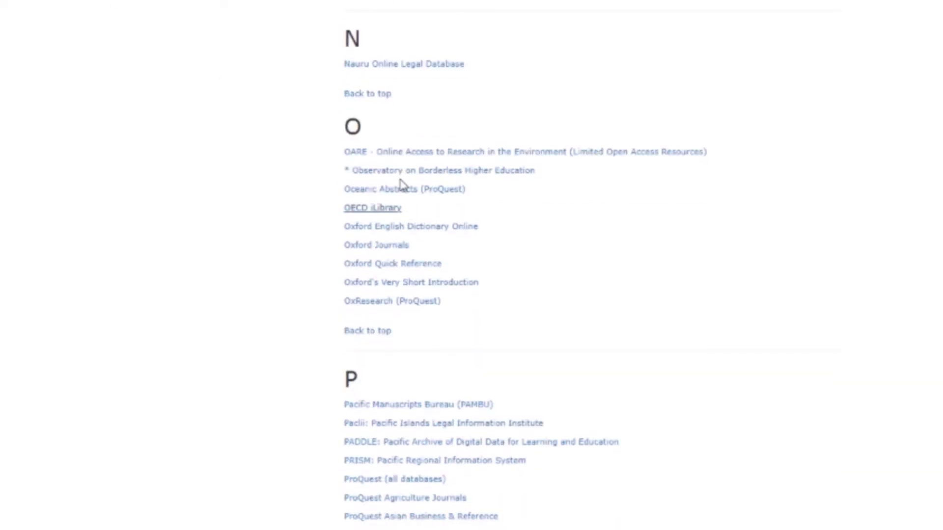
scroll(425, 254, "down", 1)
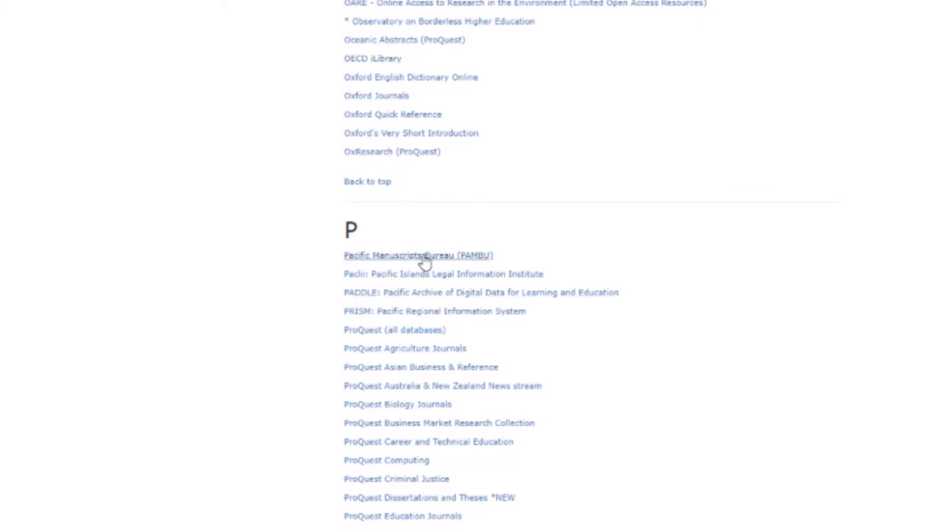
left_click(425, 256)
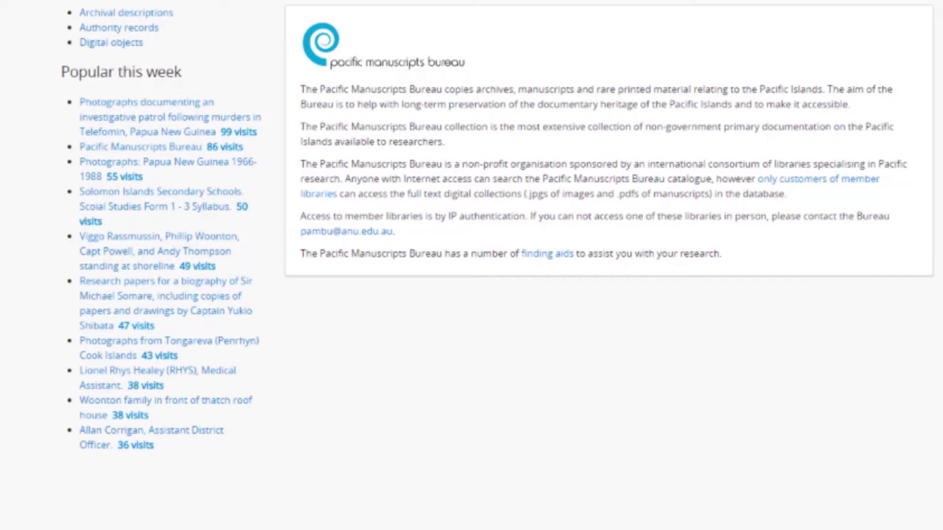
key("ctrl+w")
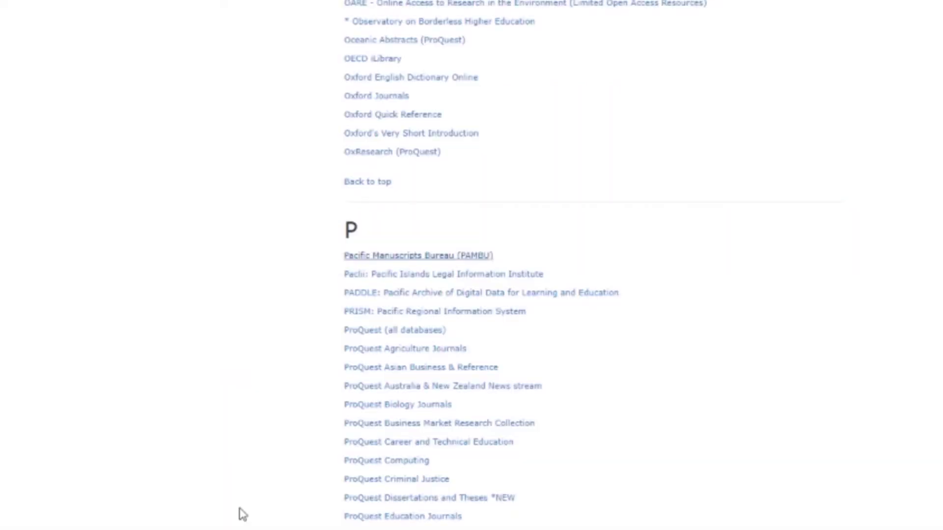
- Examine the databases listed from P to W, including ProQuest, ScienceDirect, UN iLibrary and Web of Science, and go back up to section E
scroll(243, 515, "down", 5)
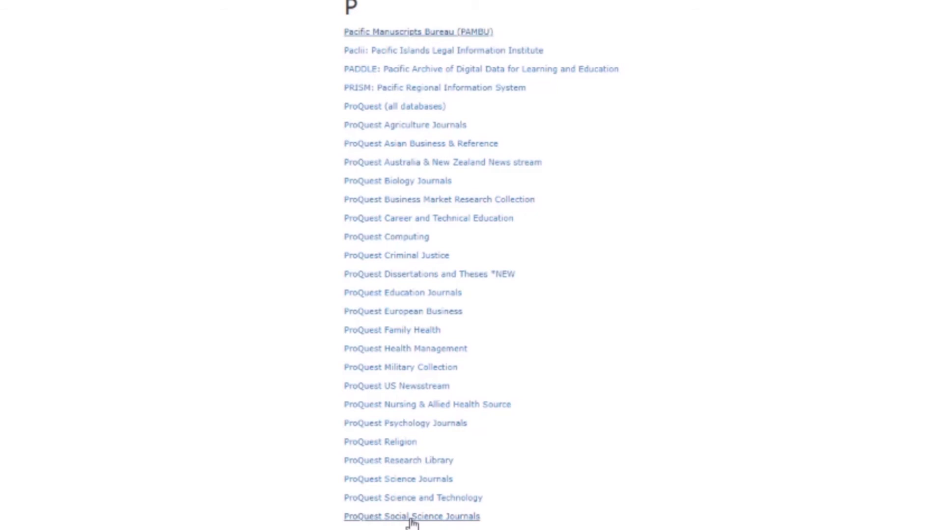
scroll(412, 523, "down", 5)
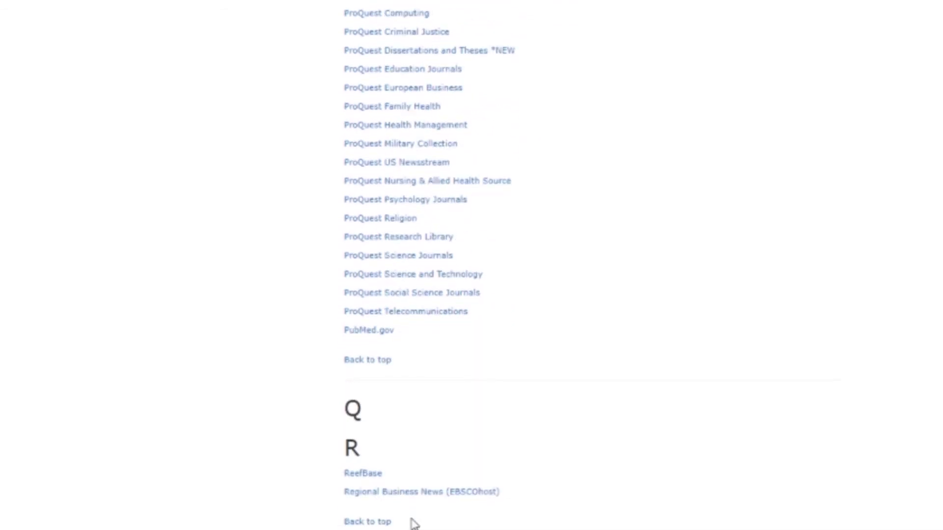
scroll(412, 524, "down", 2)
scroll(413, 523, "down", 2)
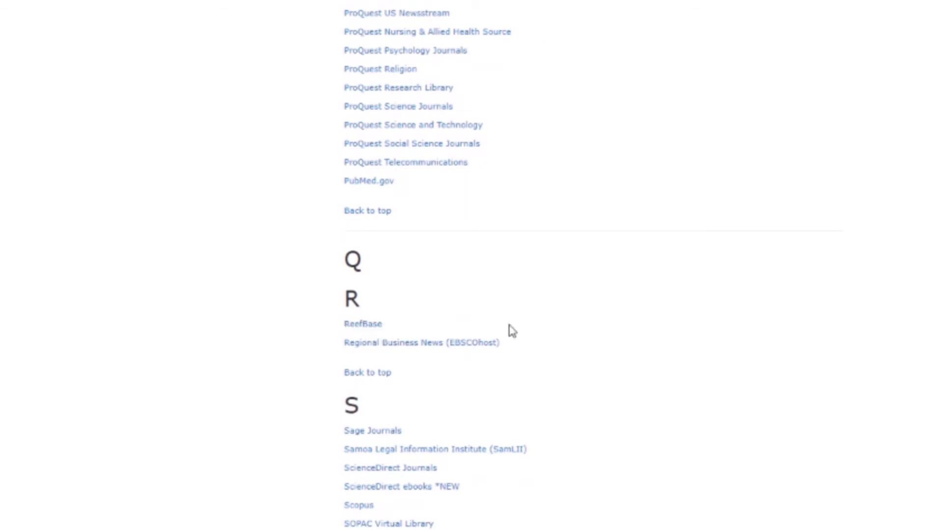
scroll(511, 330, "down", 2)
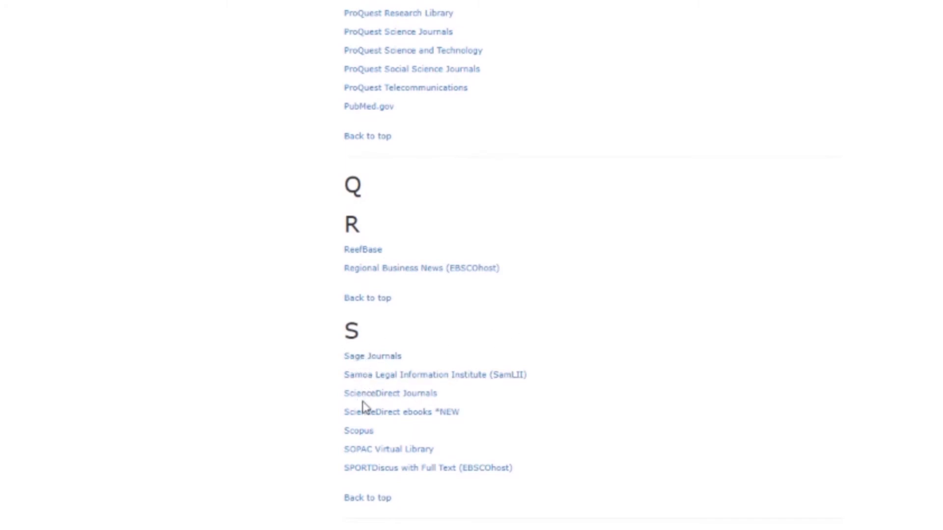
scroll(455, 406, "down", 2)
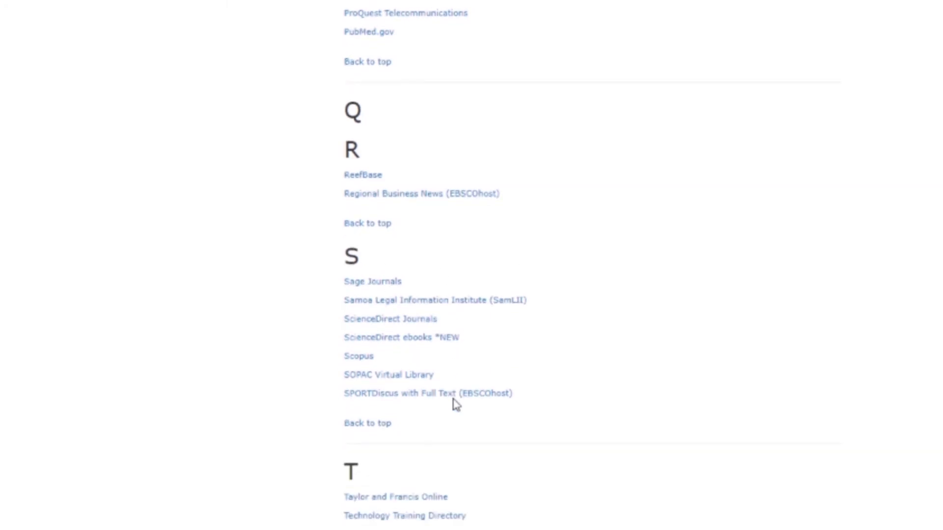
scroll(456, 405, "down", 1)
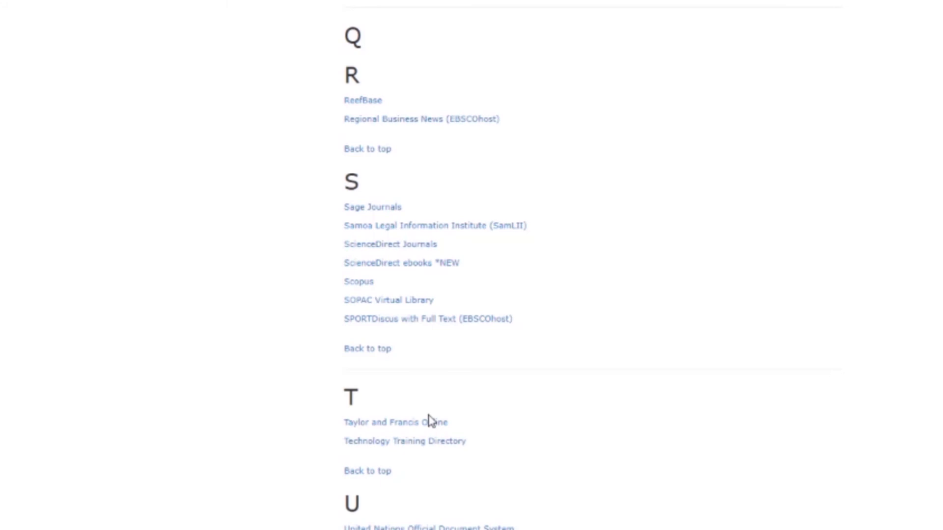
scroll(424, 403, "down", 2)
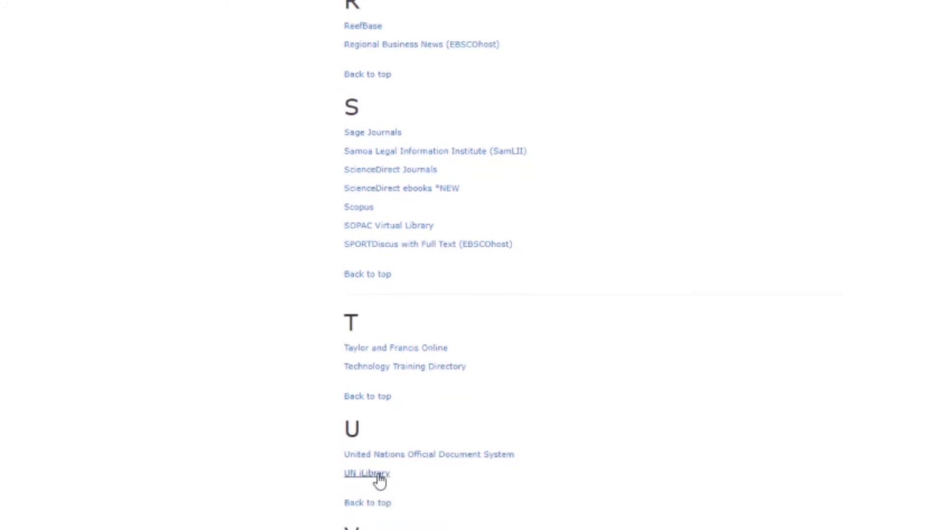
scroll(381, 482, "down", 5)
scroll(383, 474, "down", 2)
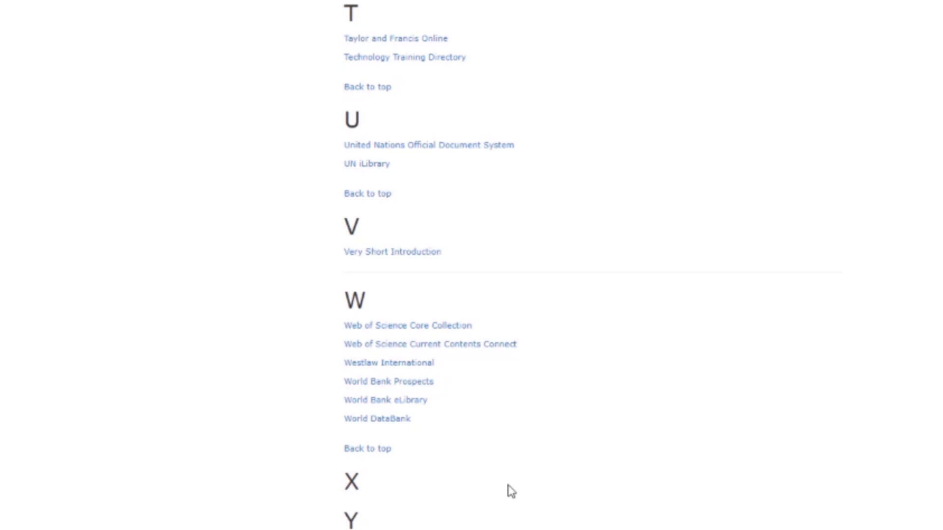
scroll(509, 489, "up", 20)
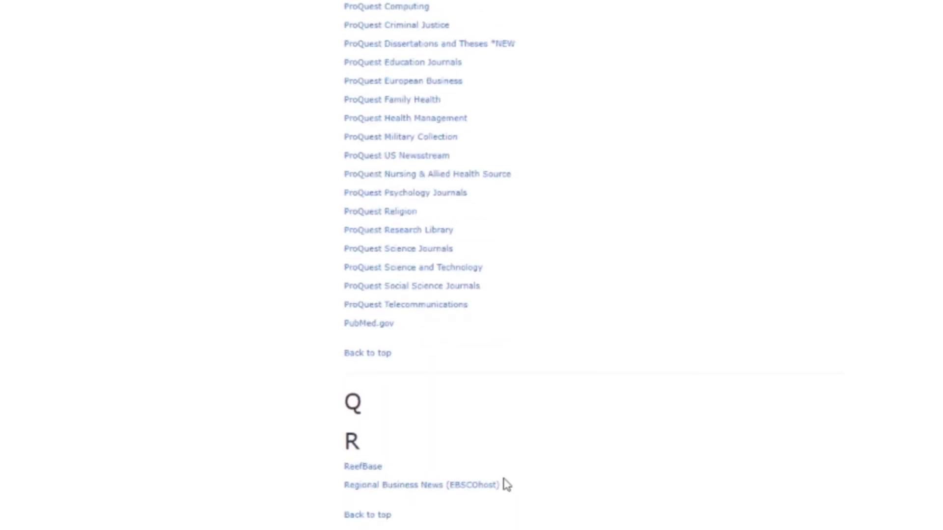
scroll(507, 485, "up", 15)
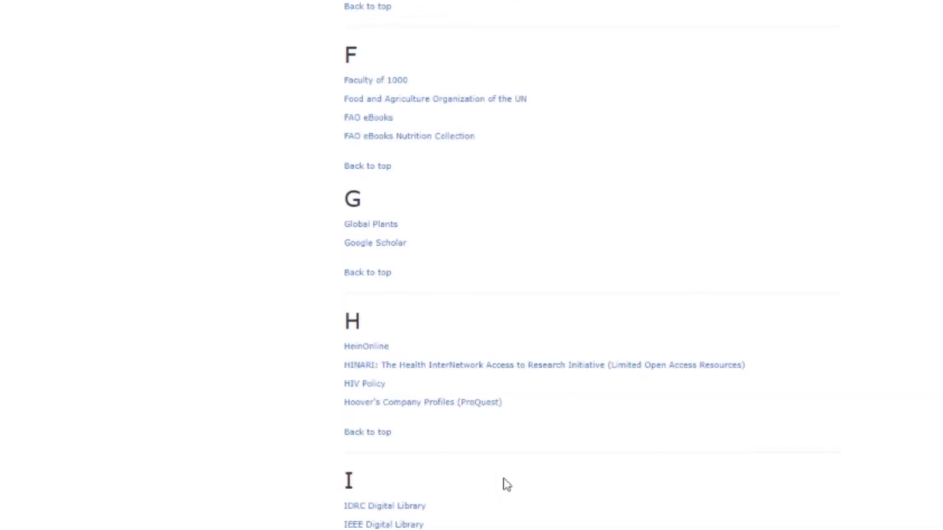
scroll(507, 485, "up", 3)
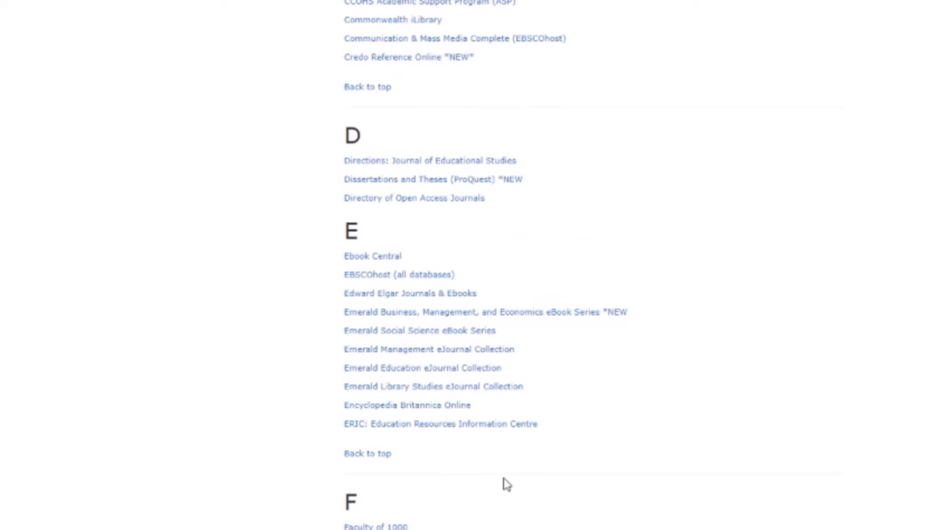